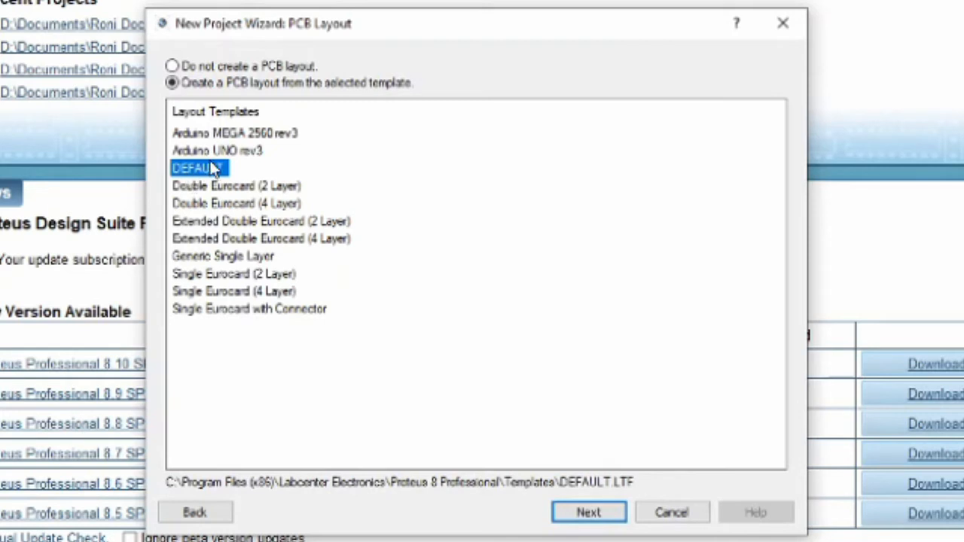
# Step: Finish creating the Aula 4 project with the DEFAULT PCB layout template, the default layer usage and no firmware project
pyautogui.click(590, 514)
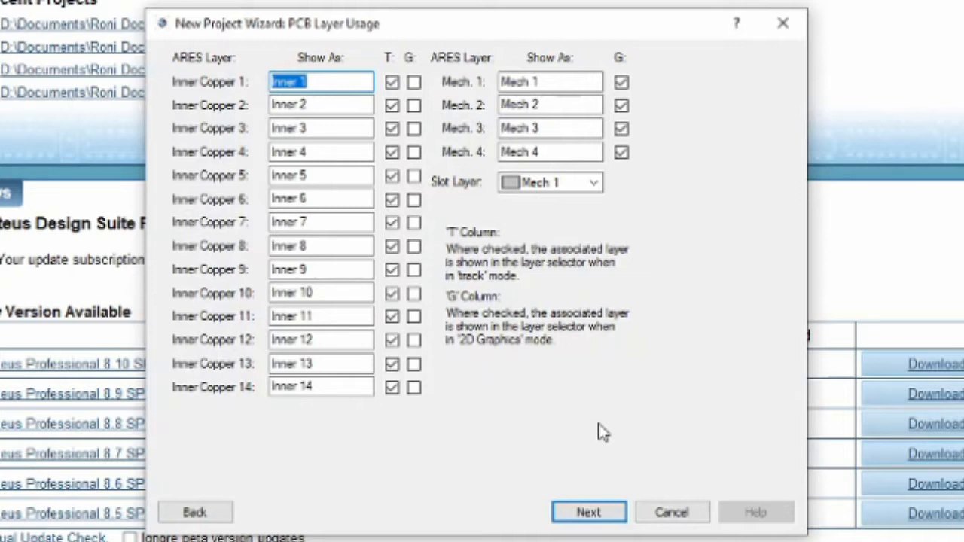
pyautogui.click(606, 514)
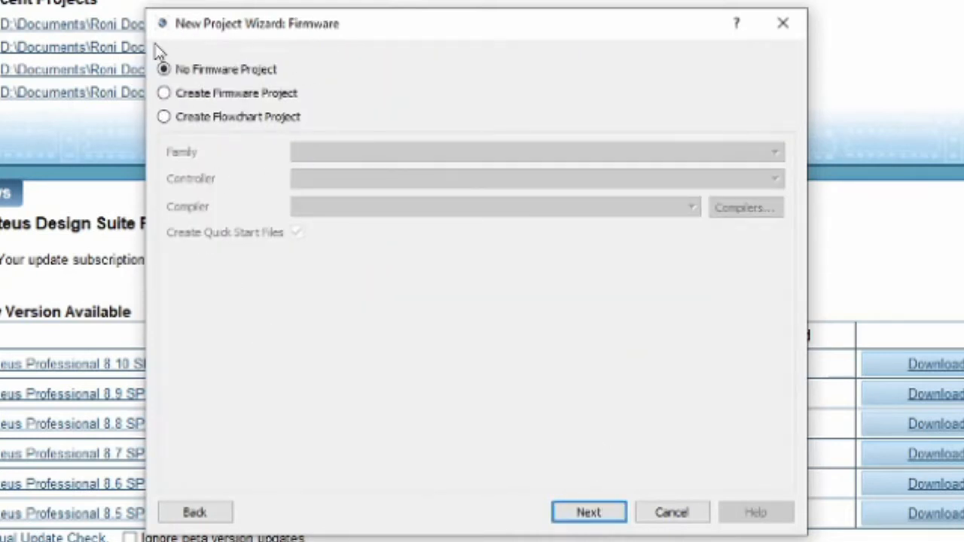
pyautogui.click(589, 512)
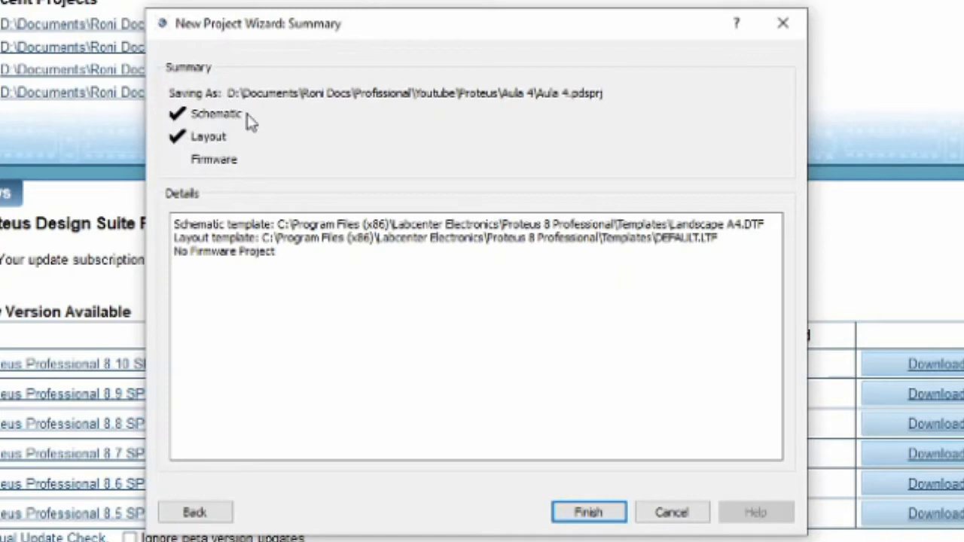
pyautogui.click(589, 518)
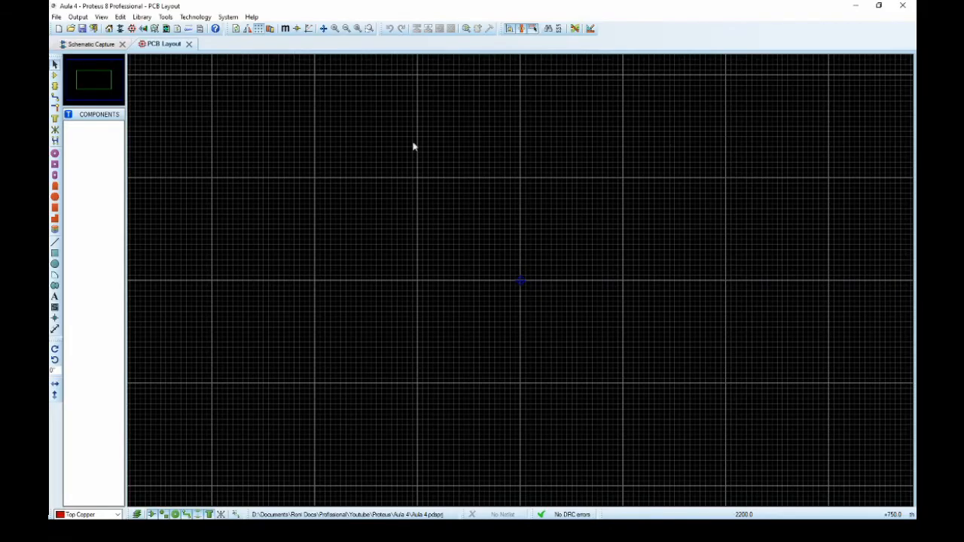
# Step: In the schematic, add the ALTERNATOR source and the TRAN-2P2S simple transformer to the device list
pyautogui.click(91, 45)
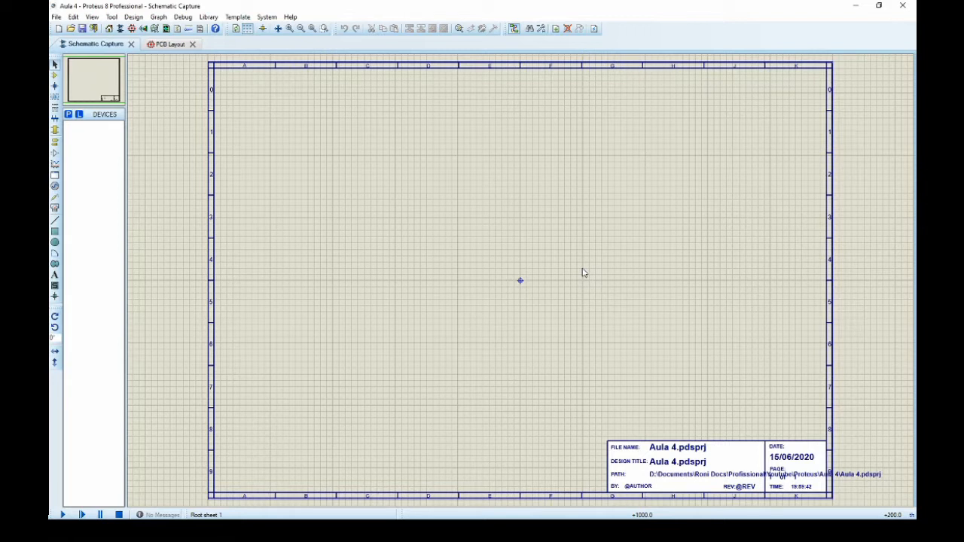
pyautogui.press('p')
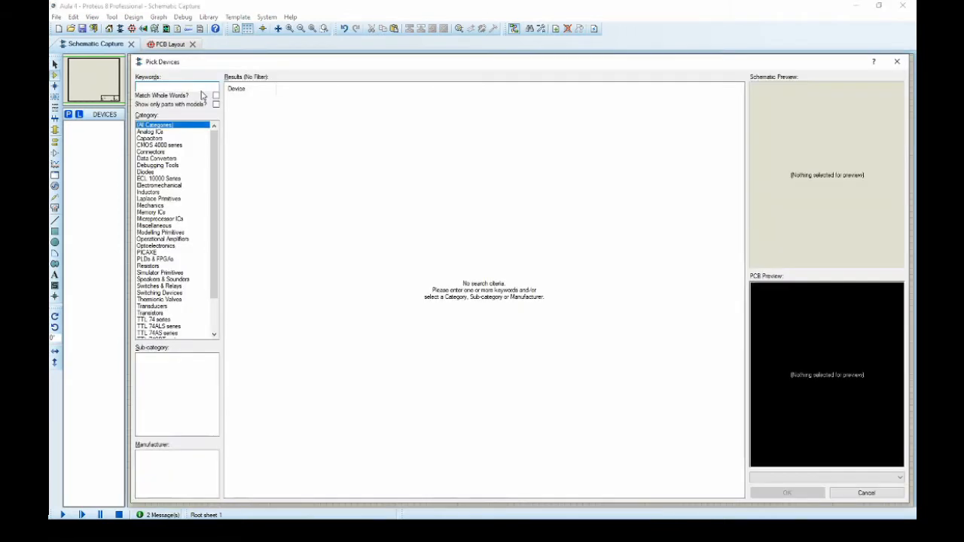
pyautogui.write('alternator')
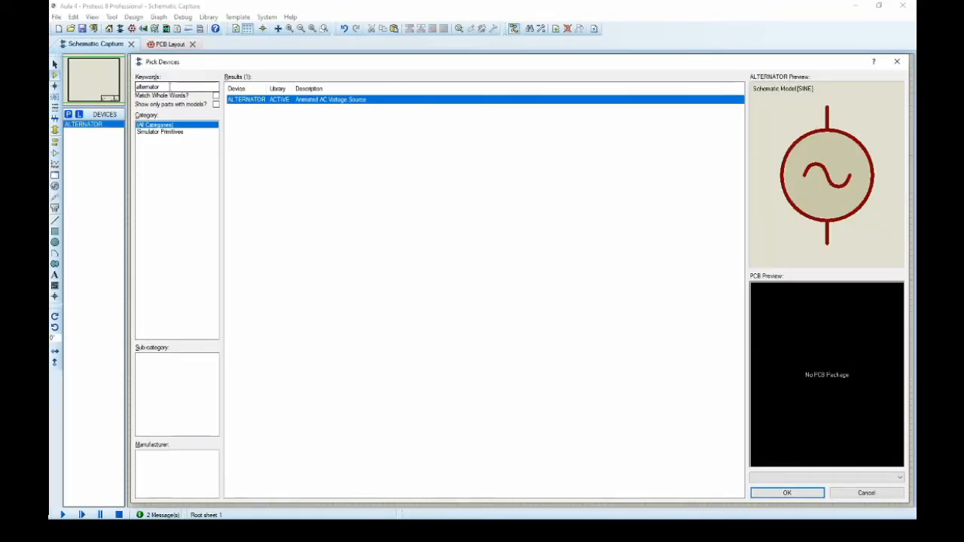
pyautogui.click(163, 86)
pyautogui.doubleClick(164, 86)
pyautogui.write('tran-2p2s')
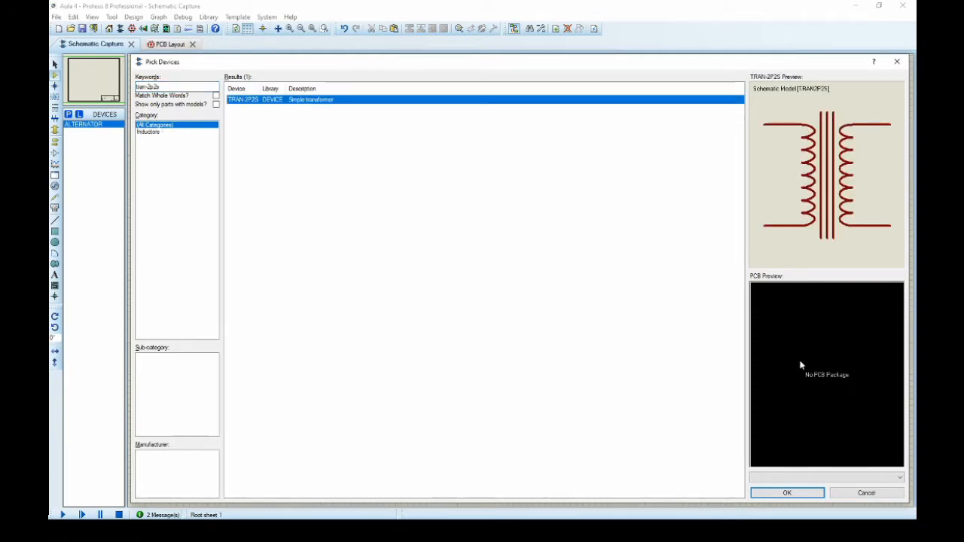
pyautogui.press('Return')
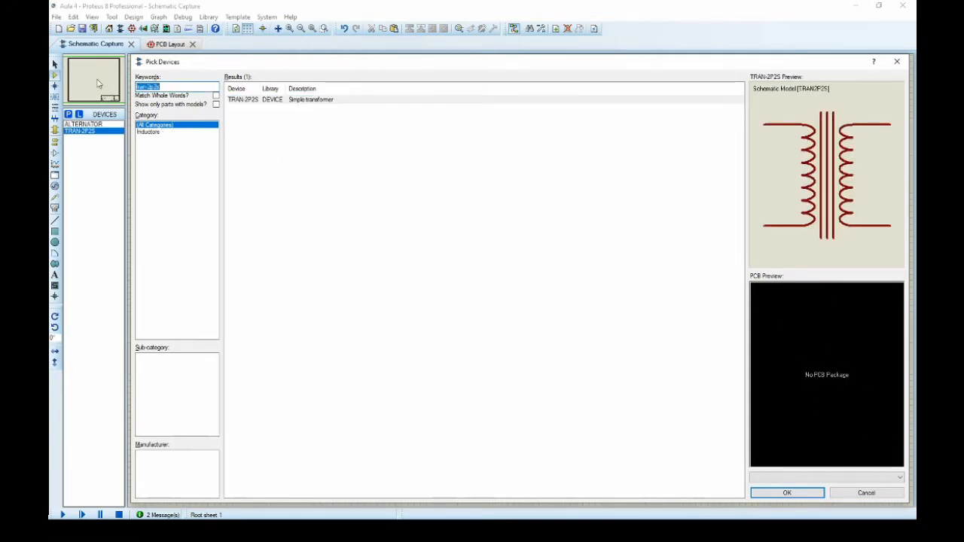
# Step: Add the BRIDGE rectifier and the HITEMP2200U63V1610M and DISC100N16V capacitors to the device list
pyautogui.write('bridge')
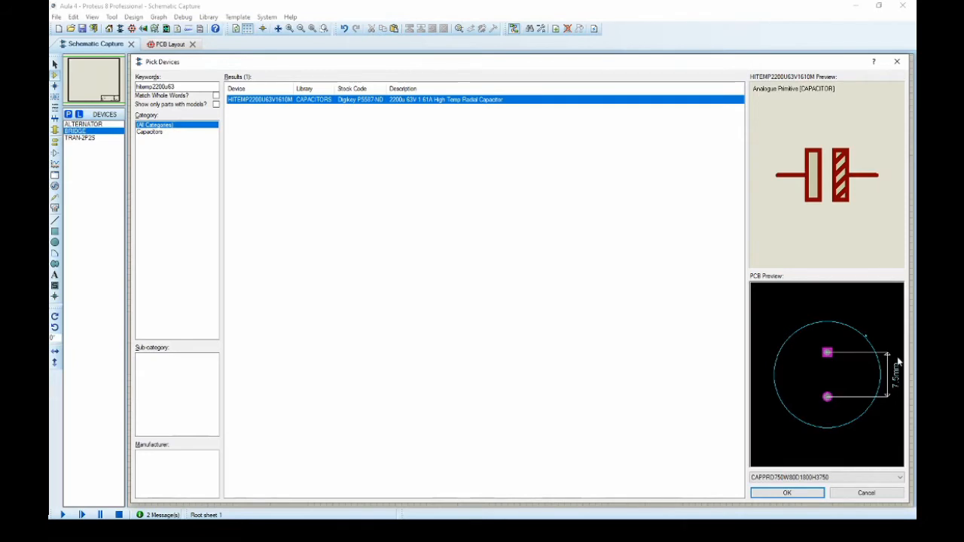
pyautogui.doubleClick(255, 106)
pyautogui.write('disc100n16v')
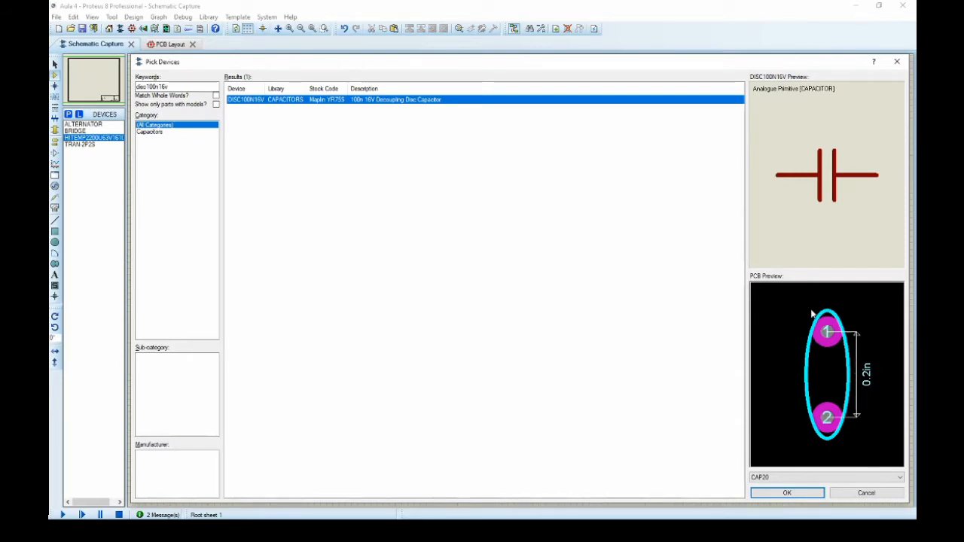
pyautogui.press('Return')
# Step: Compare the 7805 and 78L05 regulators among the analog ICs and add the 1 A 7805 to the device list
pyautogui.write('7805')
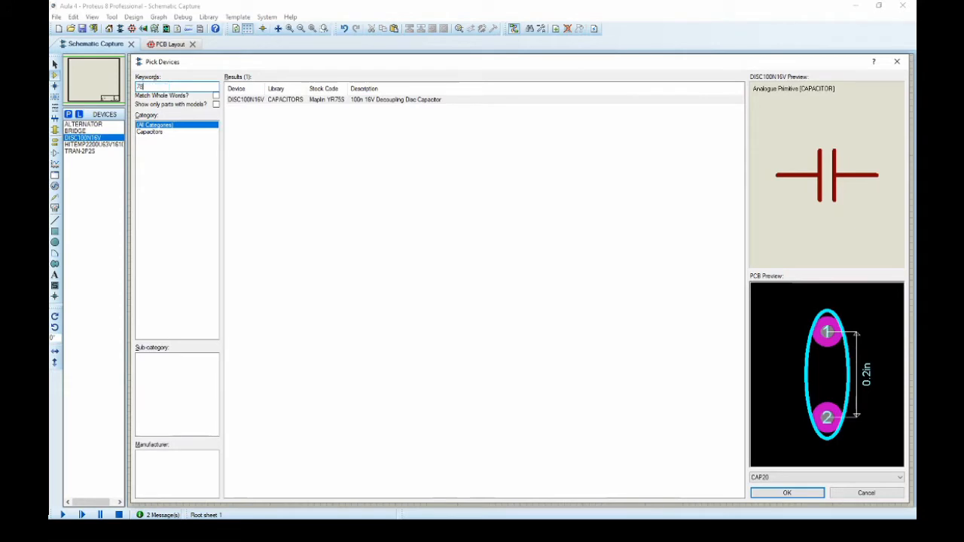
pyautogui.click(150, 131)
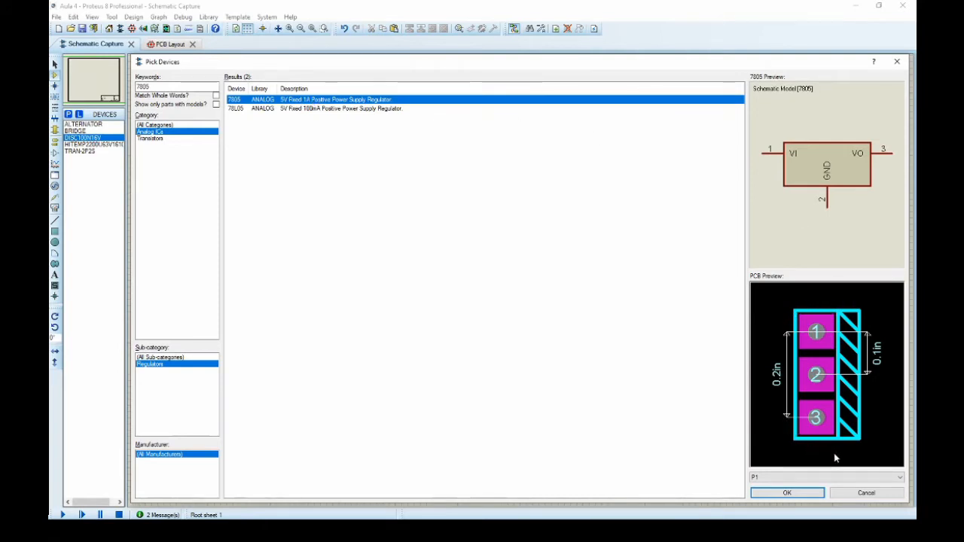
pyautogui.click(294, 110)
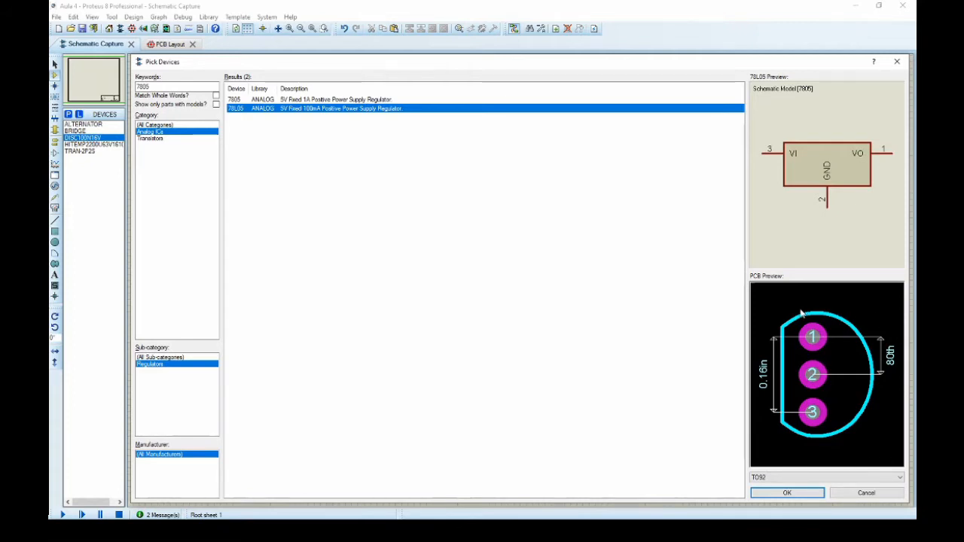
pyautogui.click(315, 101)
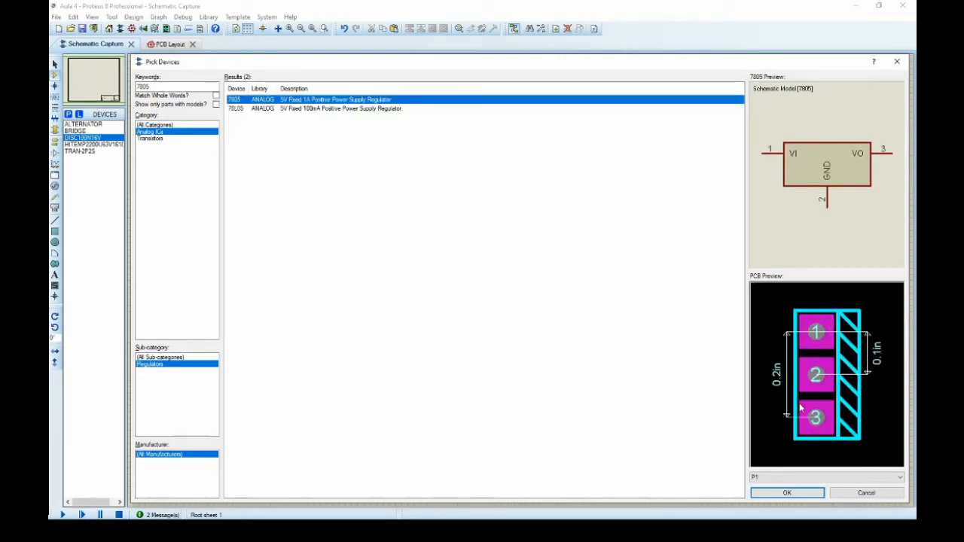
pyautogui.press('Return')
# Step: Add the generic resistor RES and the animated LED-BLUE to the device list and finish picking devices
pyautogui.write('res')
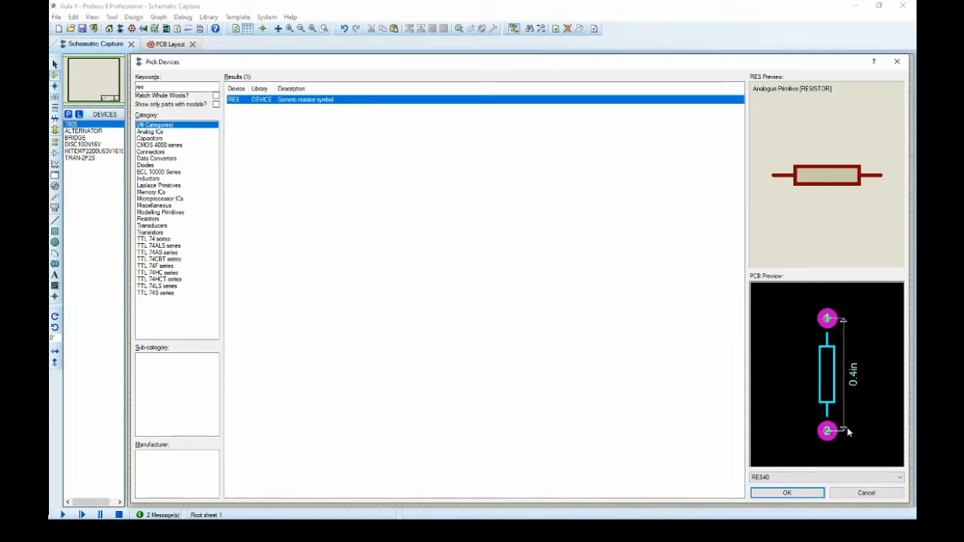
pyautogui.press('Return')
pyautogui.write('led')
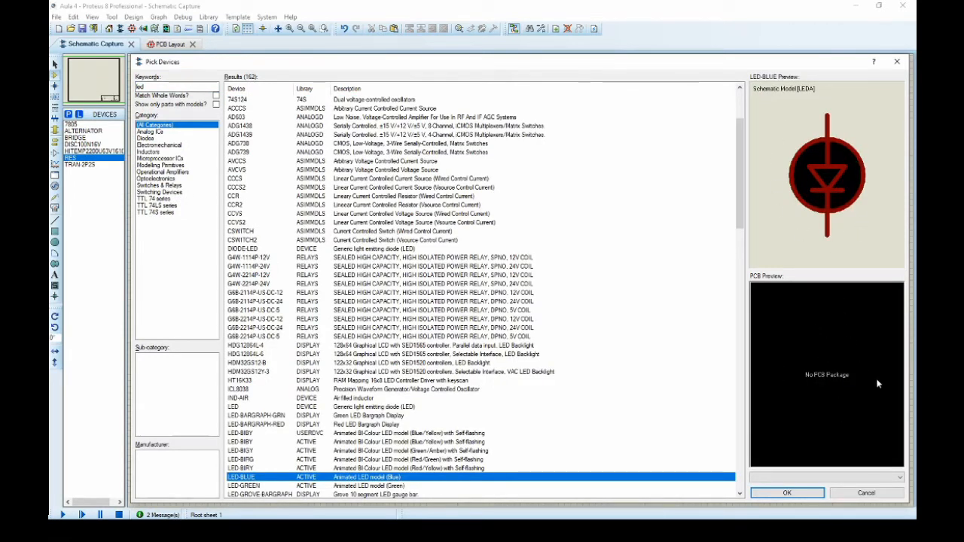
pyautogui.click(787, 493)
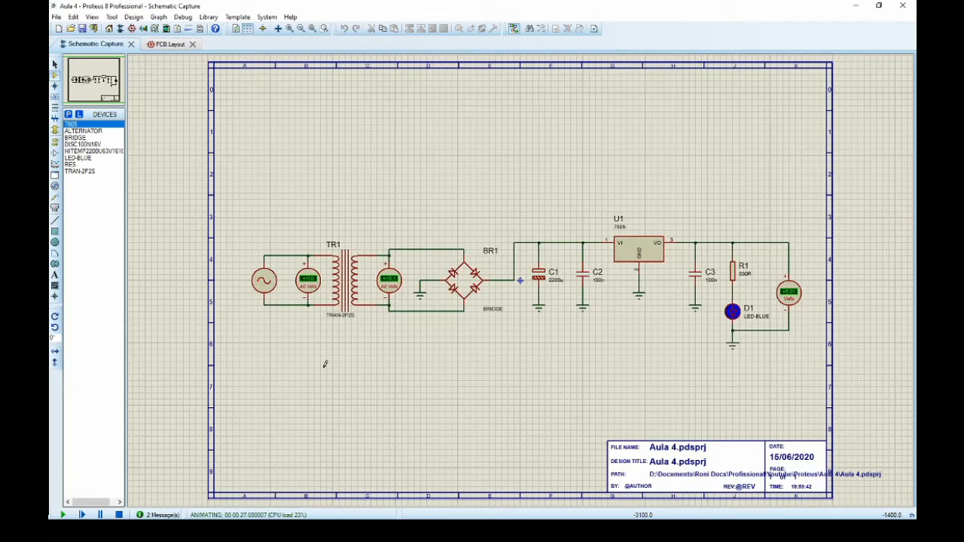
# Step: Examine the simulated power supply circuit and its voltmeters from the alternator through the bridge and 7805 to the LED output
pyautogui.scroll(3, 326, 364)
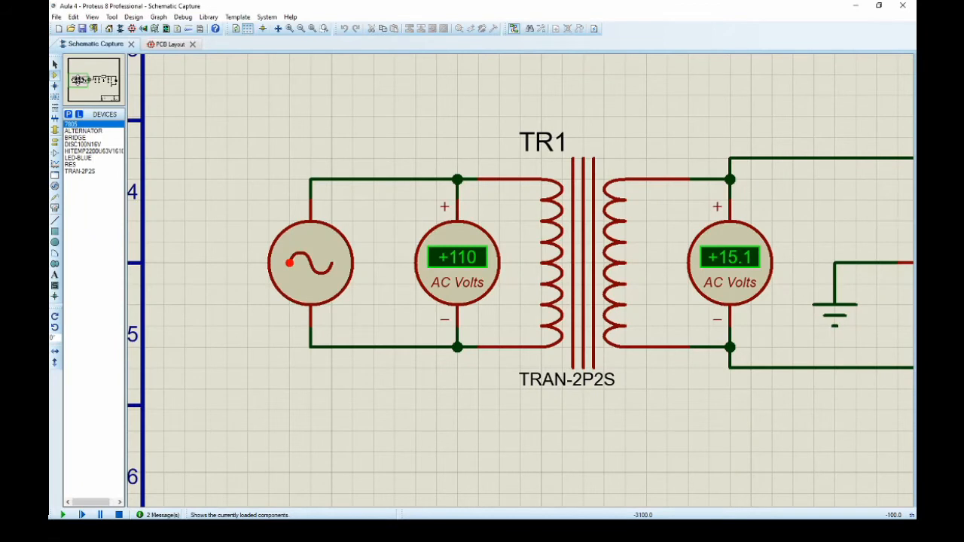
pyautogui.moveTo(78, 80); pyautogui.dragTo(81, 81)
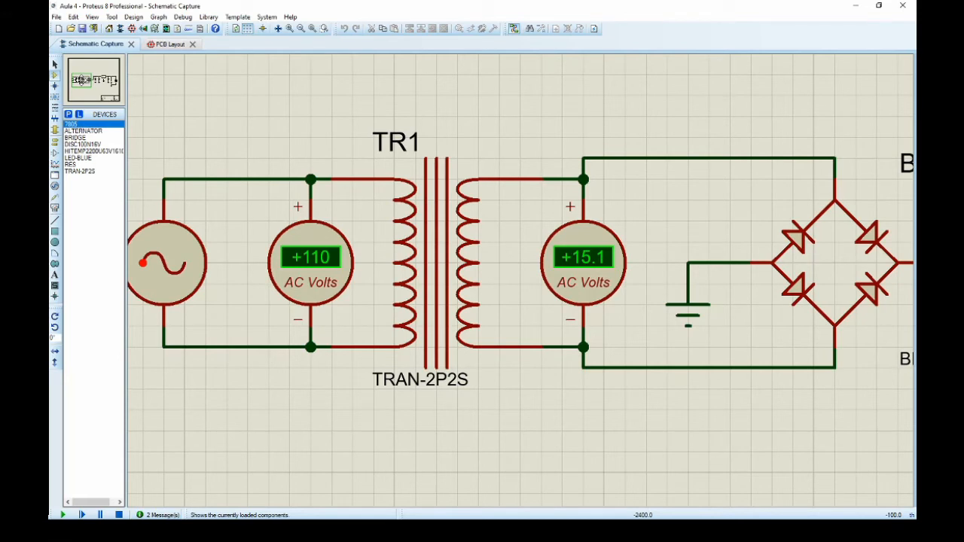
pyautogui.moveTo(81, 80); pyautogui.dragTo(91, 81)
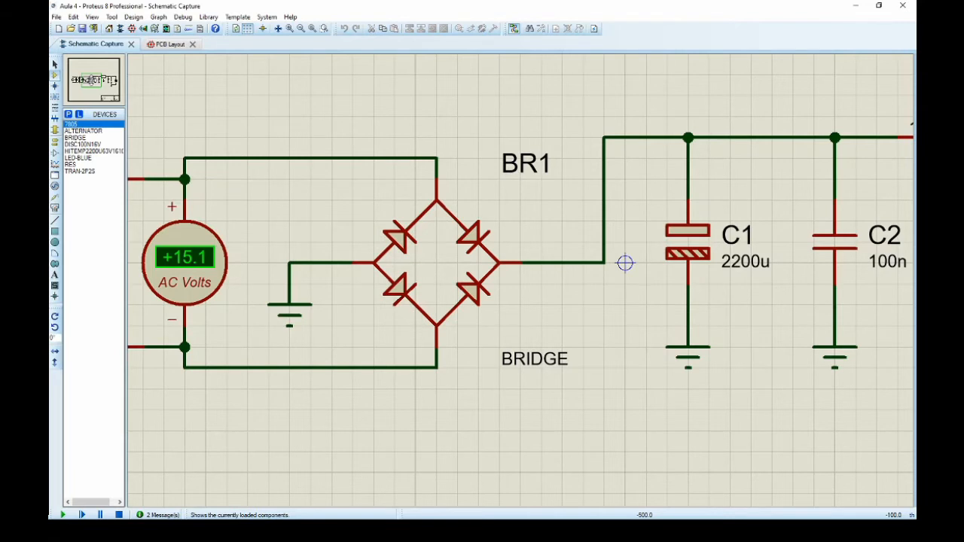
pyautogui.moveTo(625, 263); pyautogui.dragTo(143, 263)
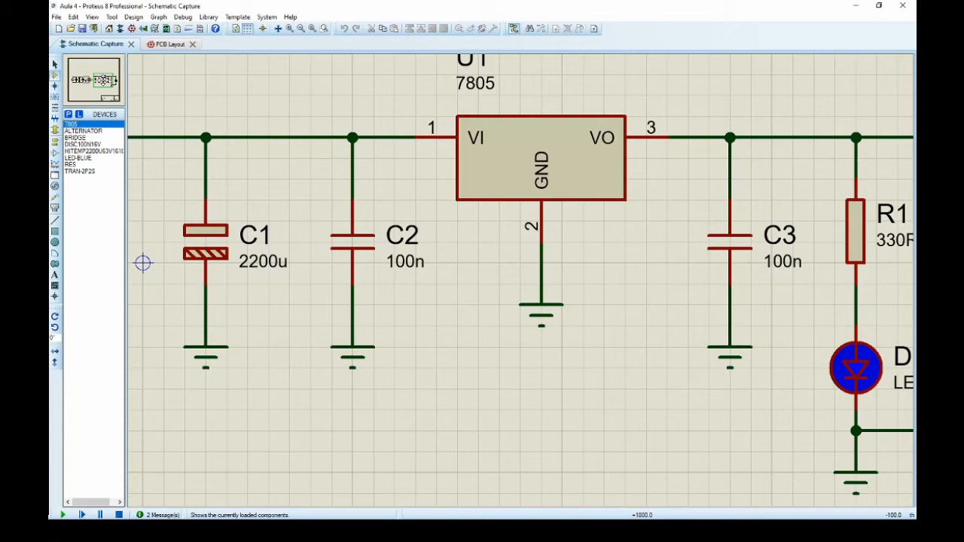
pyautogui.moveTo(104, 81); pyautogui.dragTo(109, 81)
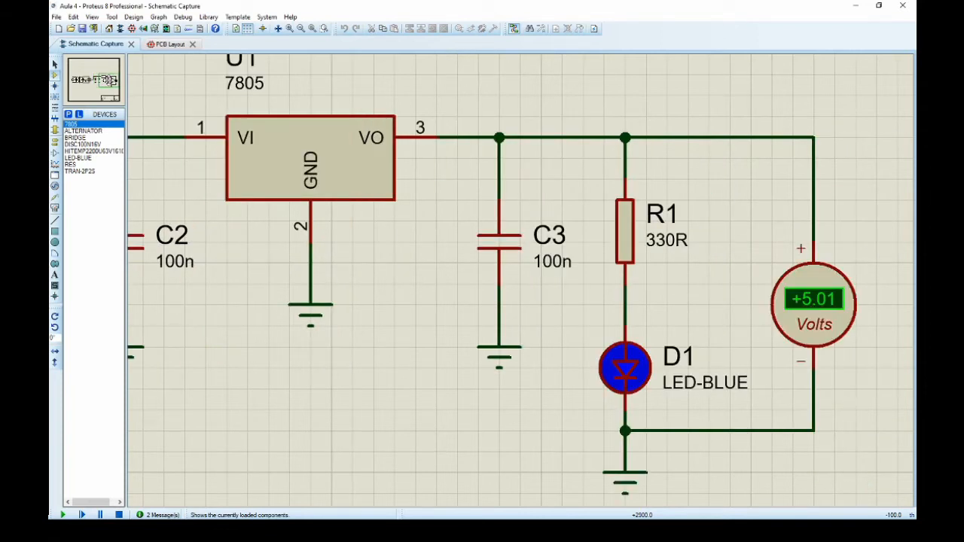
pyautogui.click(311, 30)
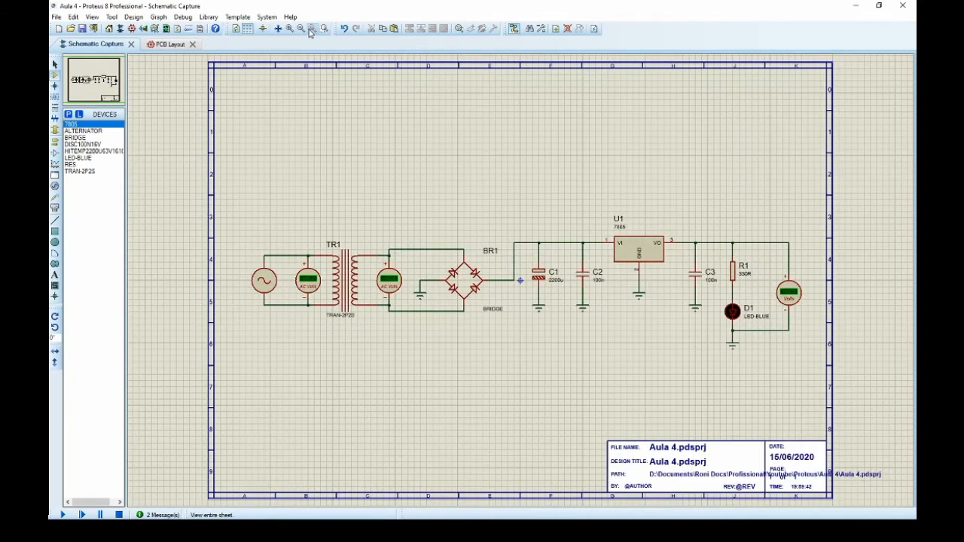
# Step: Check in the PCB layout's component list which parts have a footprint and which lack a package
pyautogui.click(168, 45)
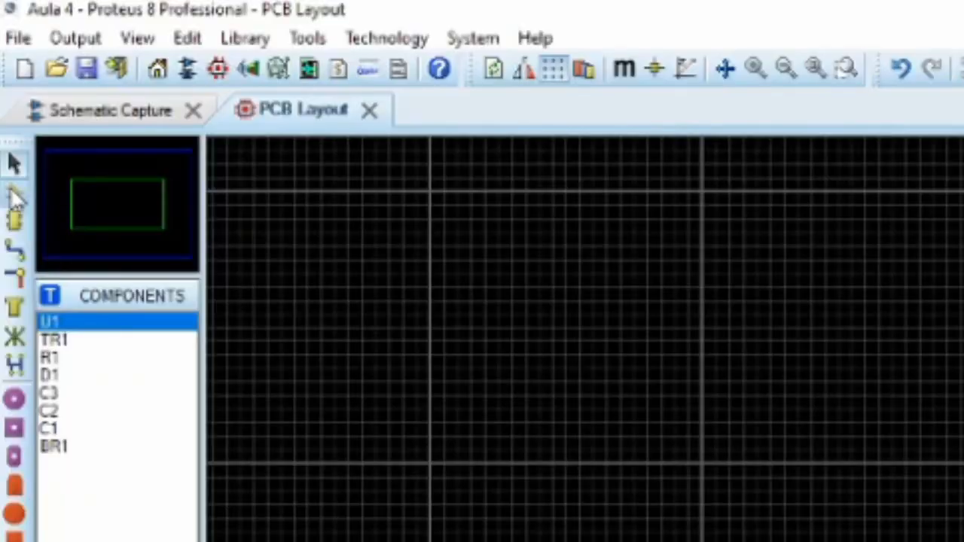
pyautogui.click(15, 194)
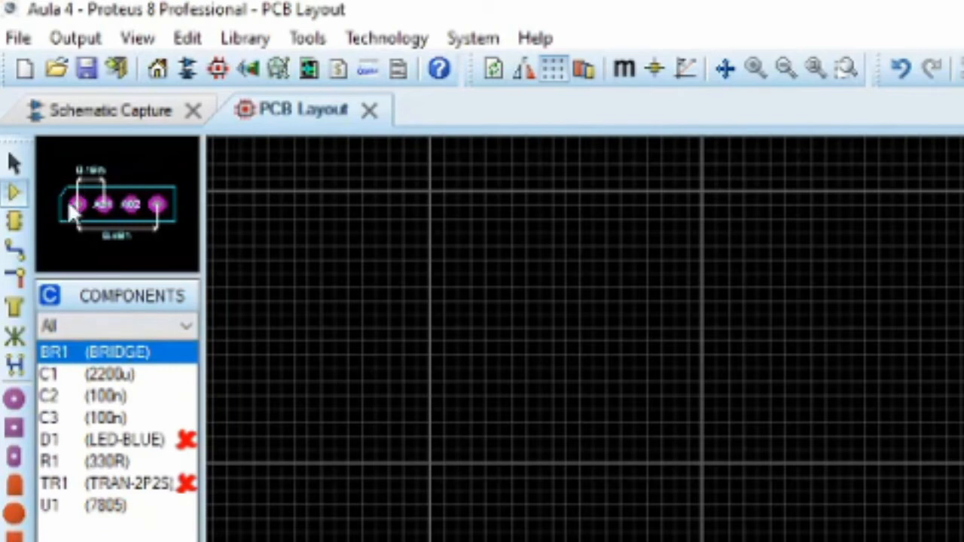
pyautogui.click(117, 377)
pyautogui.click(114, 396)
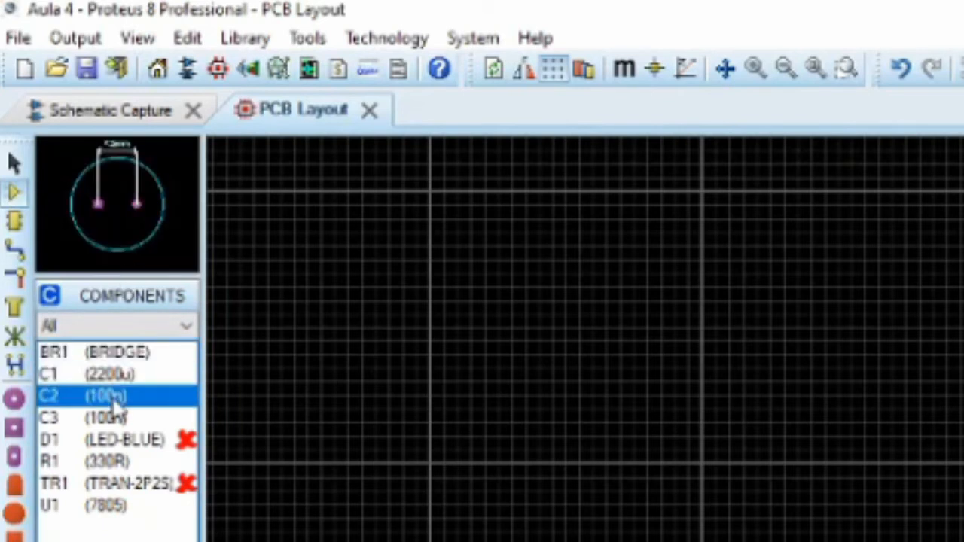
pyautogui.click(115, 422)
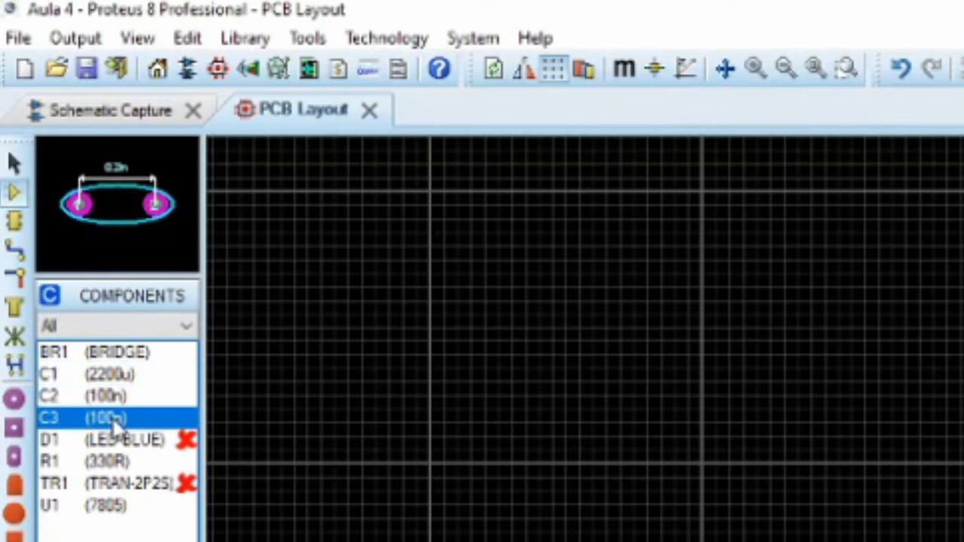
pyautogui.click(115, 440)
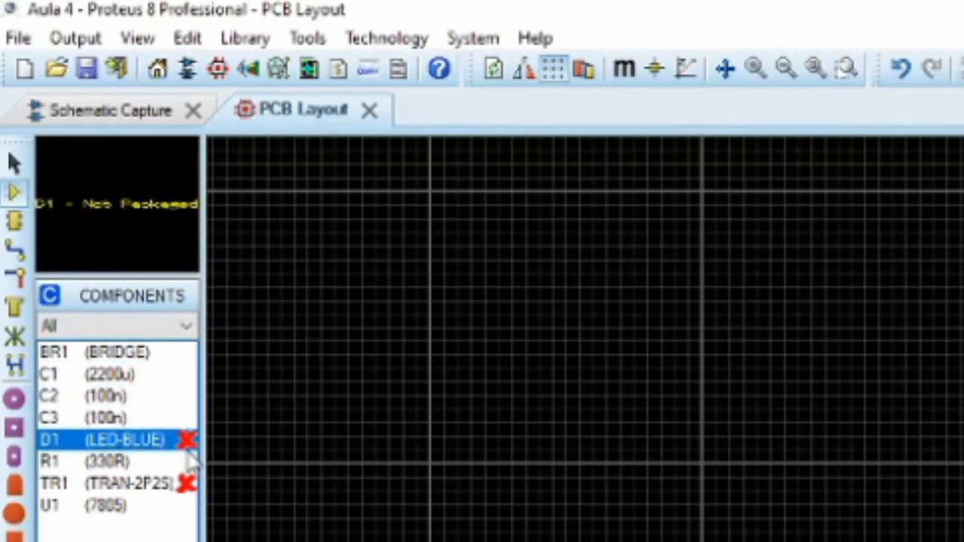
pyautogui.click(142, 486)
pyautogui.click(123, 468)
pyautogui.click(117, 507)
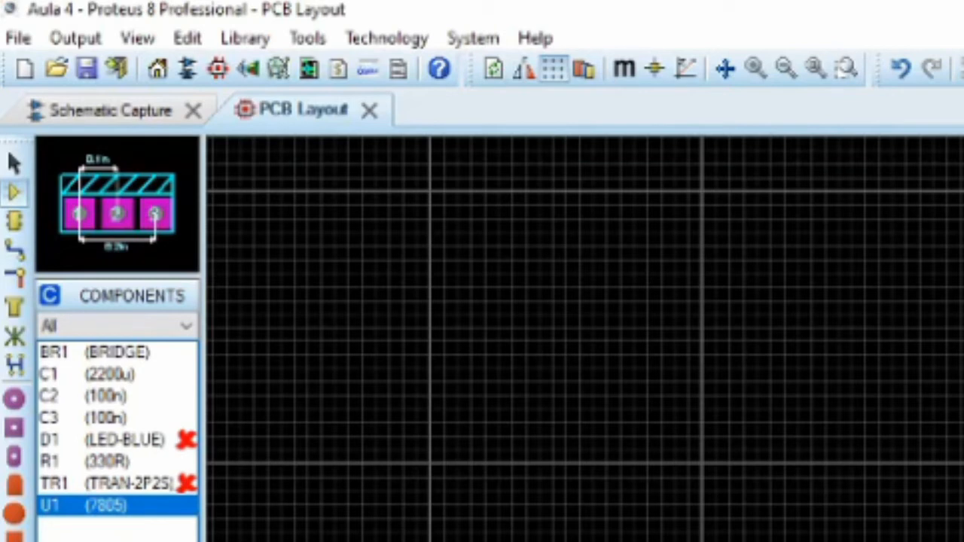
pyautogui.click(146, 443)
pyautogui.click(147, 486)
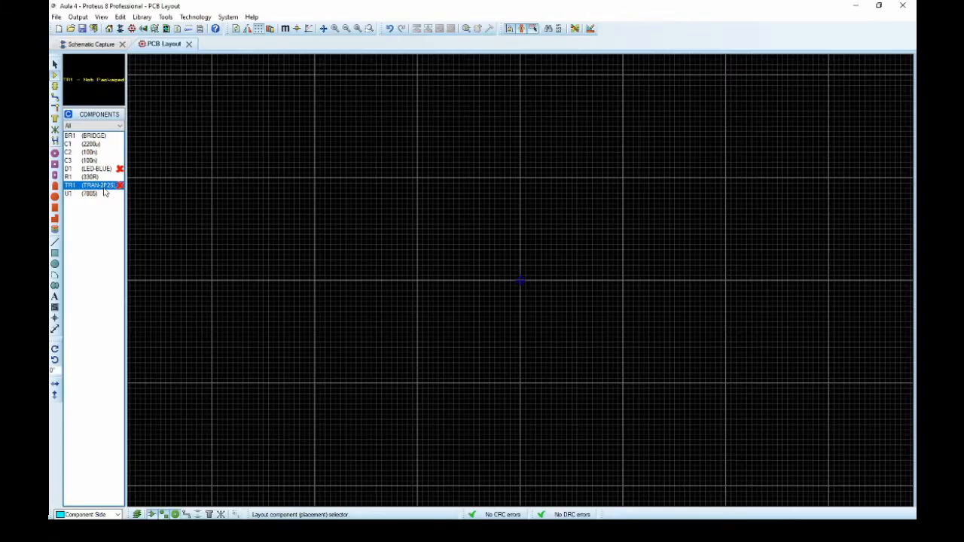
# Step: Open the Packaging Tool for the blue LED D1 in the schematic and add the through-hole LED package with A-K pinout
pyautogui.click(95, 44)
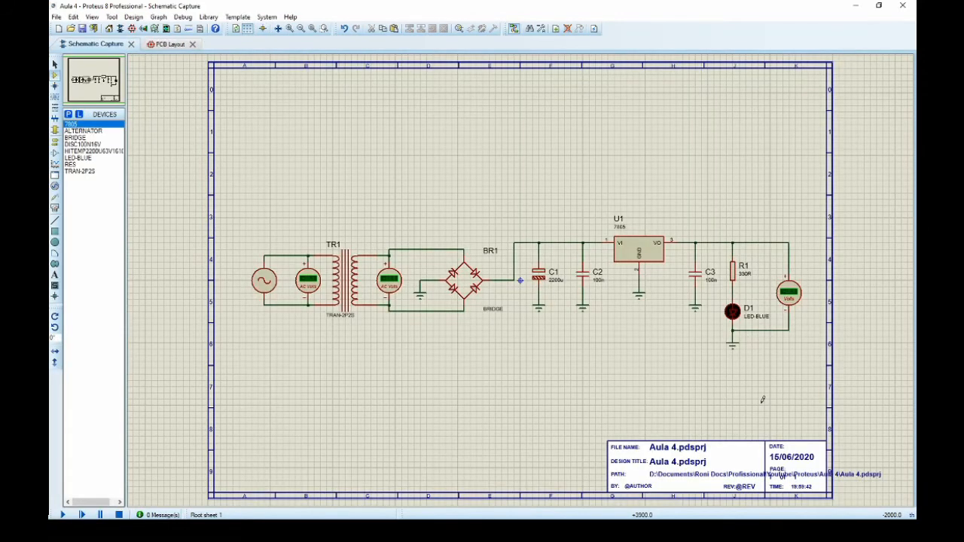
pyautogui.rightClick(735, 308)
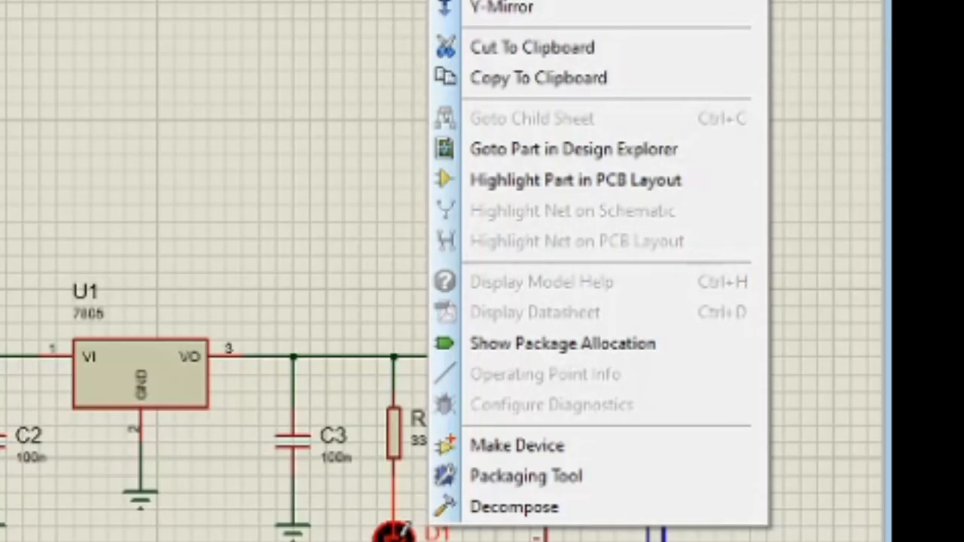
pyautogui.click(586, 483)
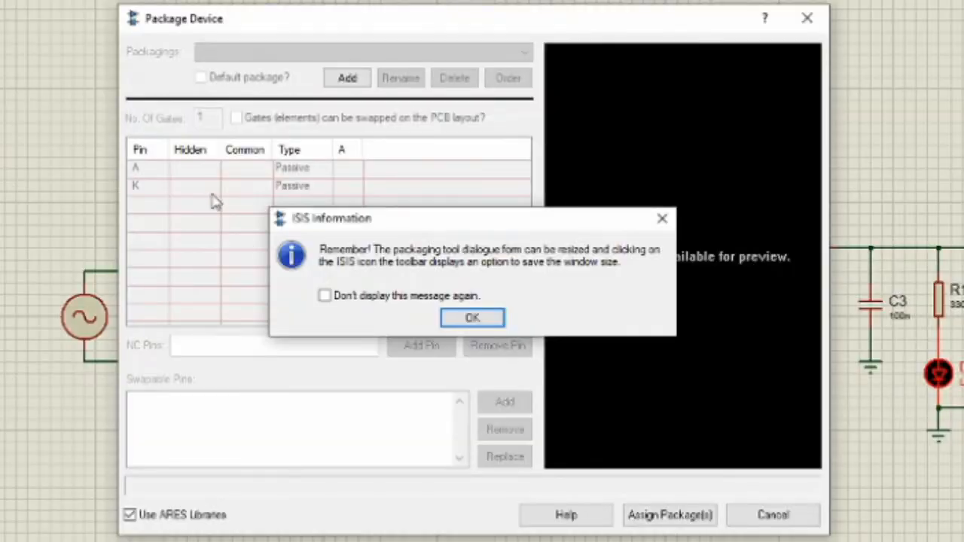
pyautogui.click(483, 322)
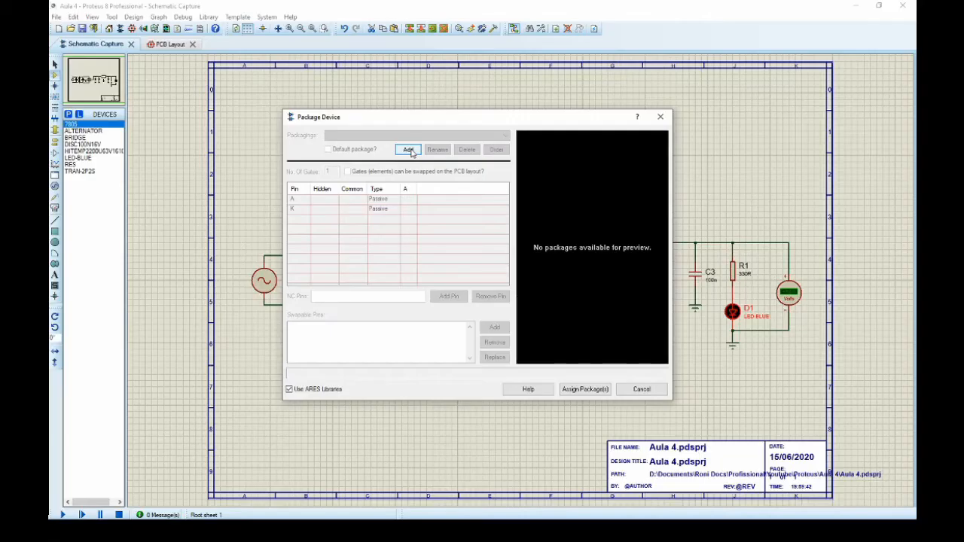
pyautogui.click(351, 80)
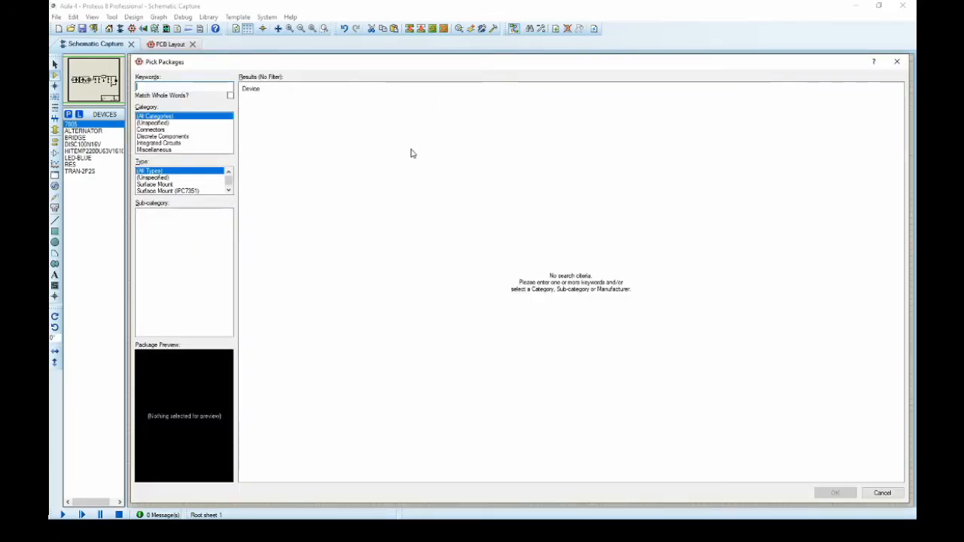
pyautogui.write('led')
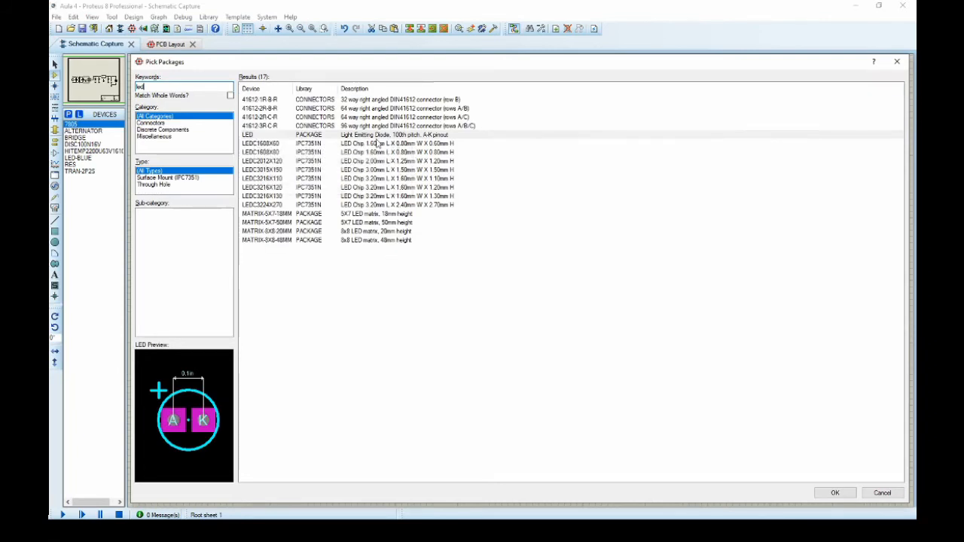
pyautogui.click(321, 135)
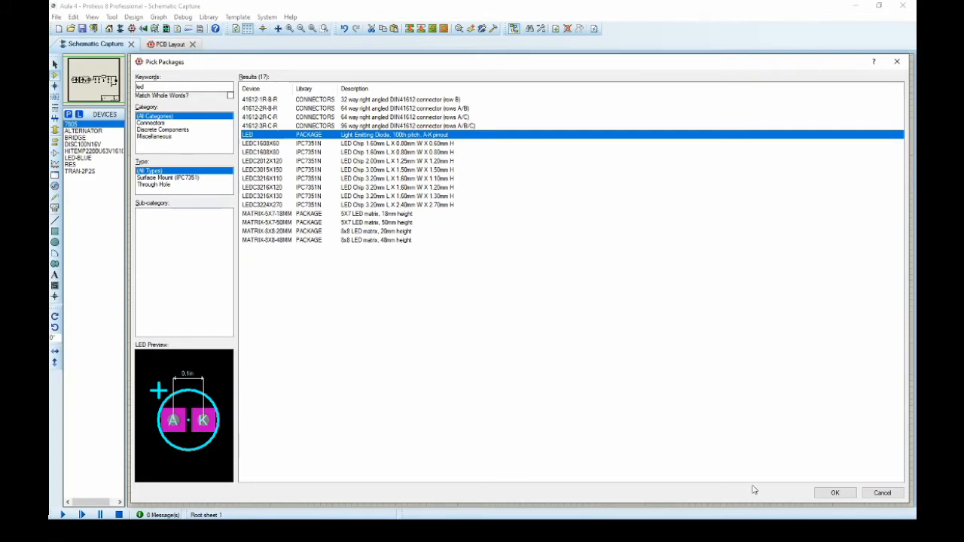
pyautogui.click(849, 490)
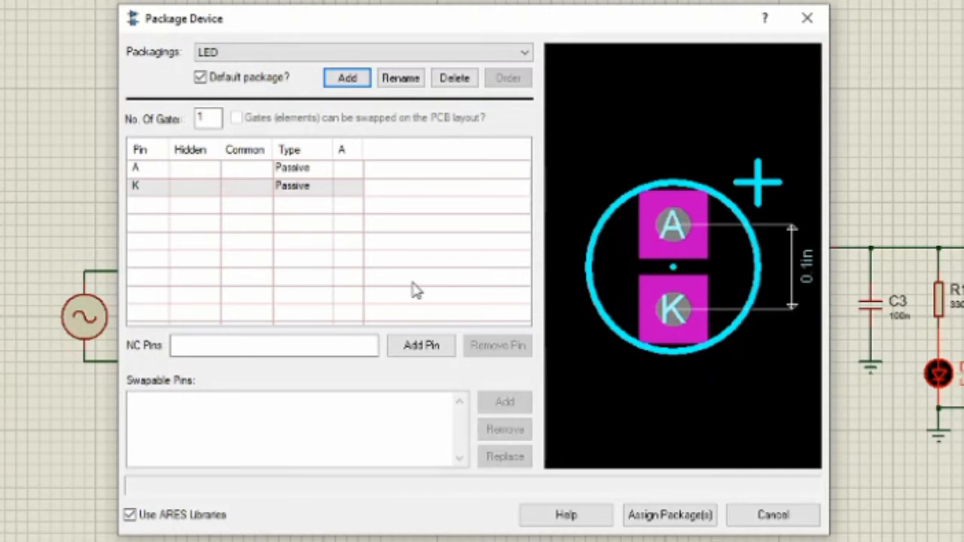
# Step: Map the LED's schematic pin A to package pad A and pin K to pad K
pyautogui.click(155, 186)
pyautogui.click(149, 170)
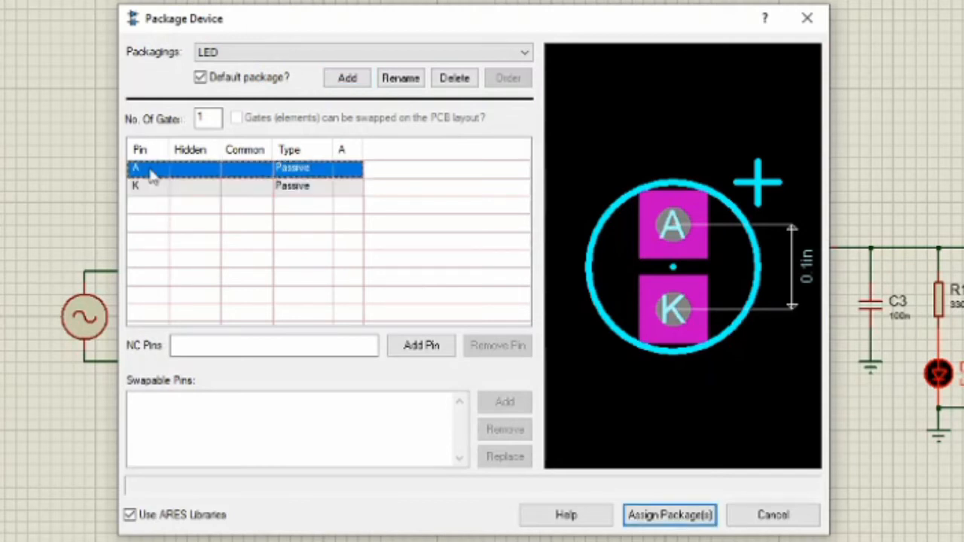
pyautogui.click(152, 190)
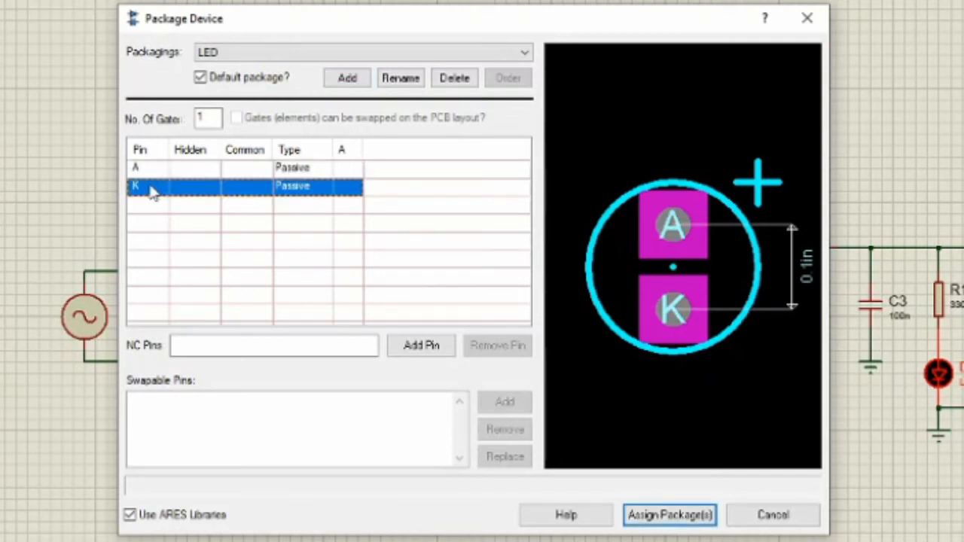
pyautogui.click(346, 169)
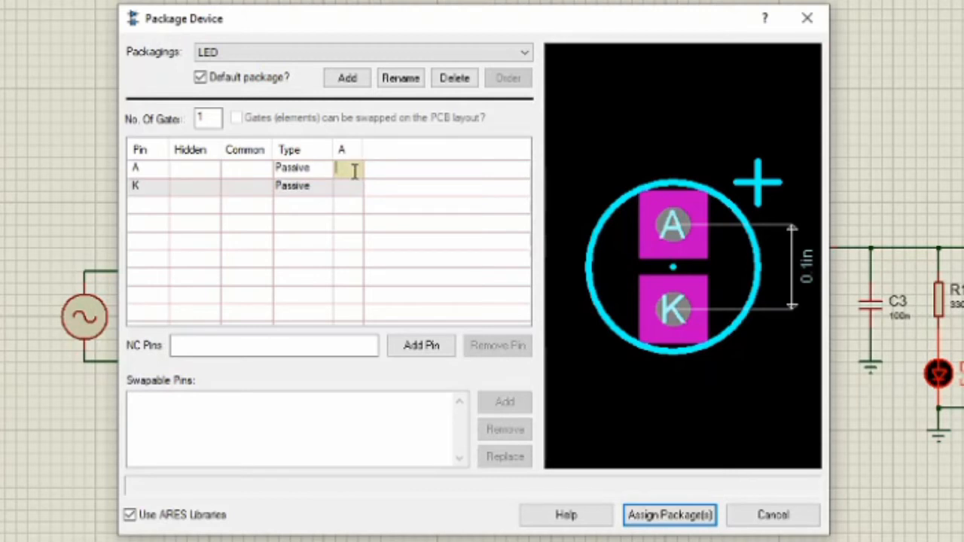
pyautogui.write('A')
pyautogui.click(339, 185)
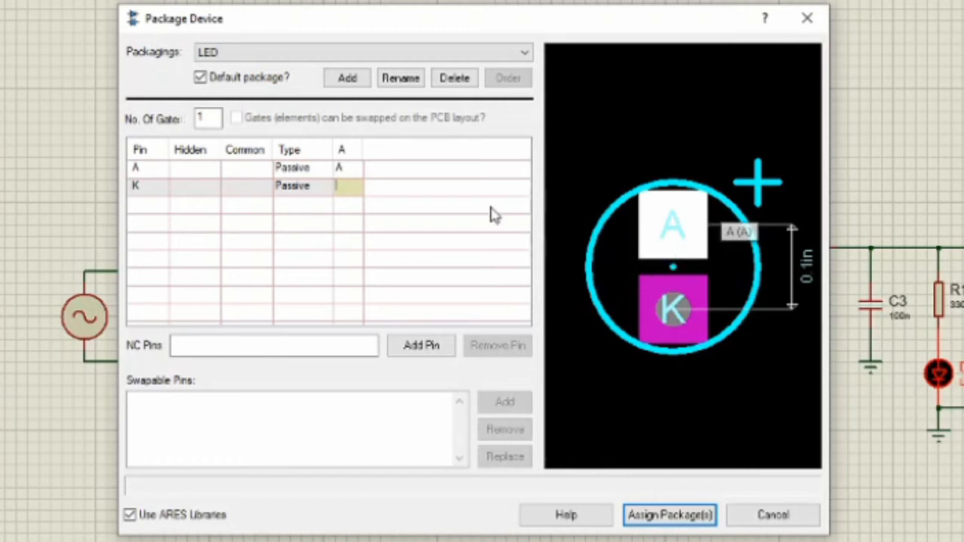
pyautogui.click(145, 170)
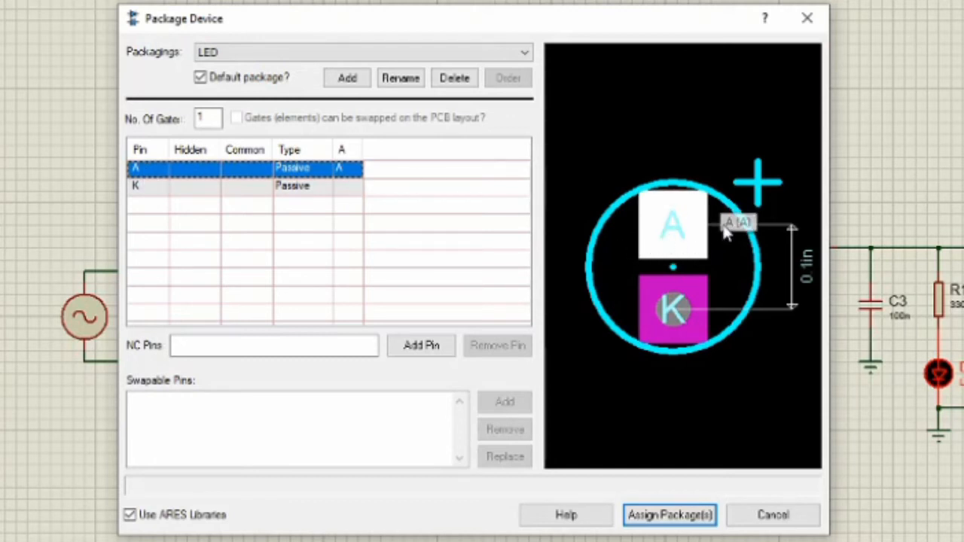
pyautogui.click(348, 189)
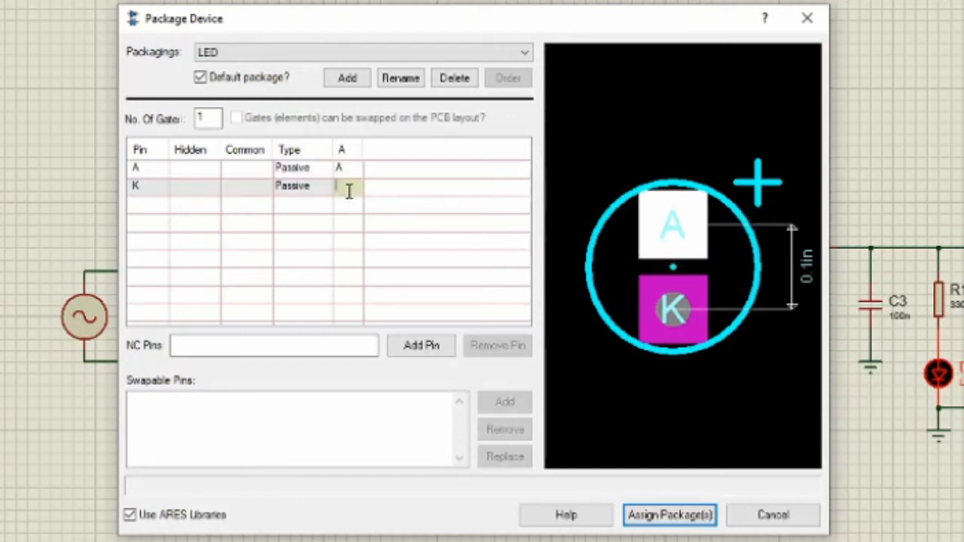
pyautogui.write('K')
pyautogui.click(350, 210)
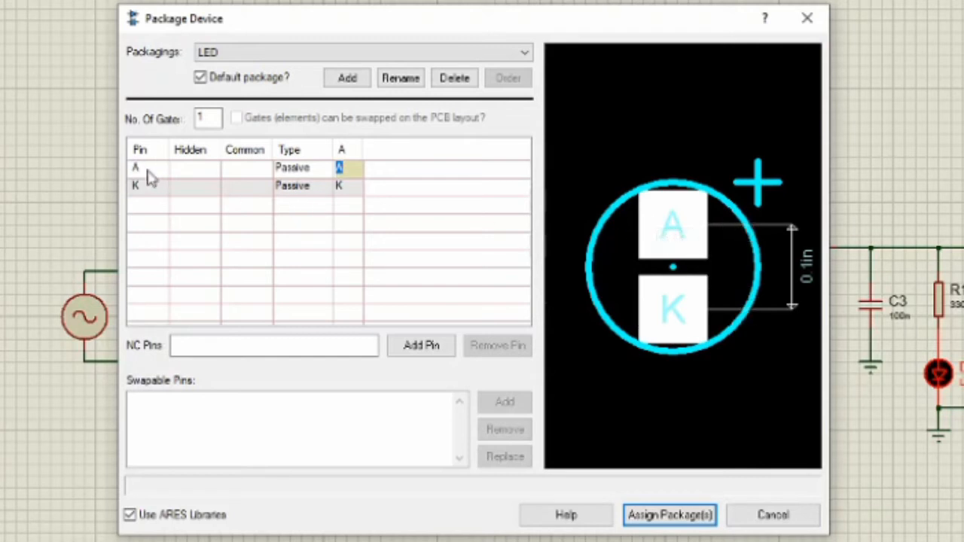
# Step: Assign the LED package, save it in the USERDVC library, and update the devices in the design with it
pyautogui.click(678, 519)
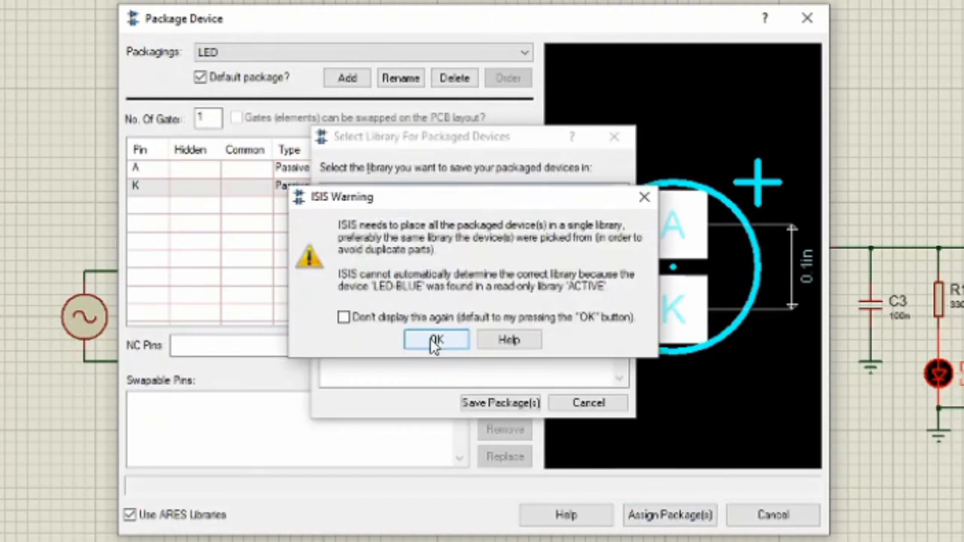
pyautogui.click(436, 342)
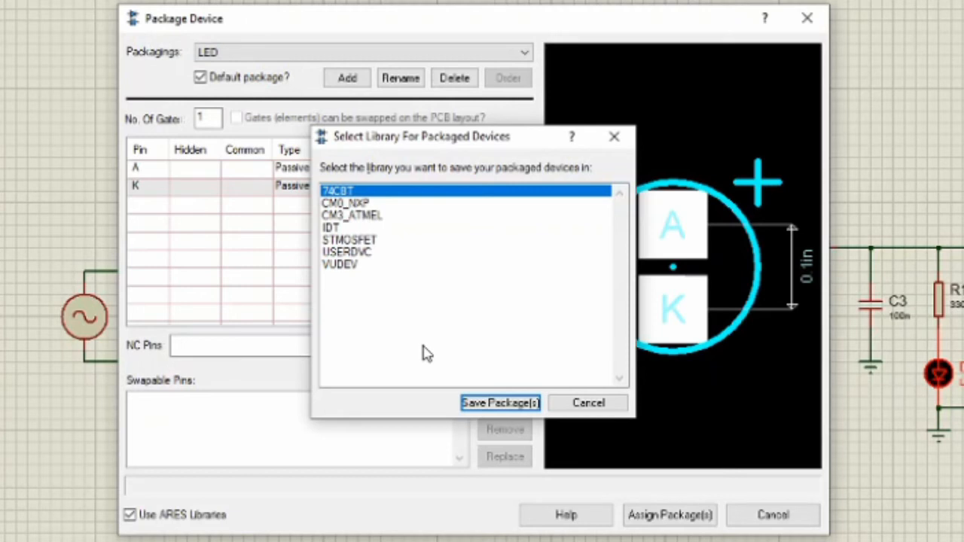
pyautogui.click(389, 252)
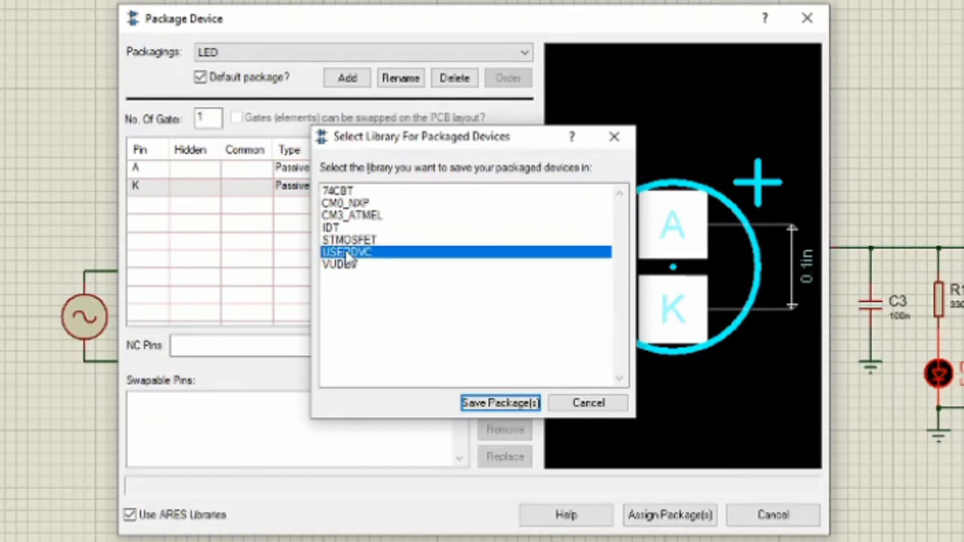
pyautogui.click(482, 404)
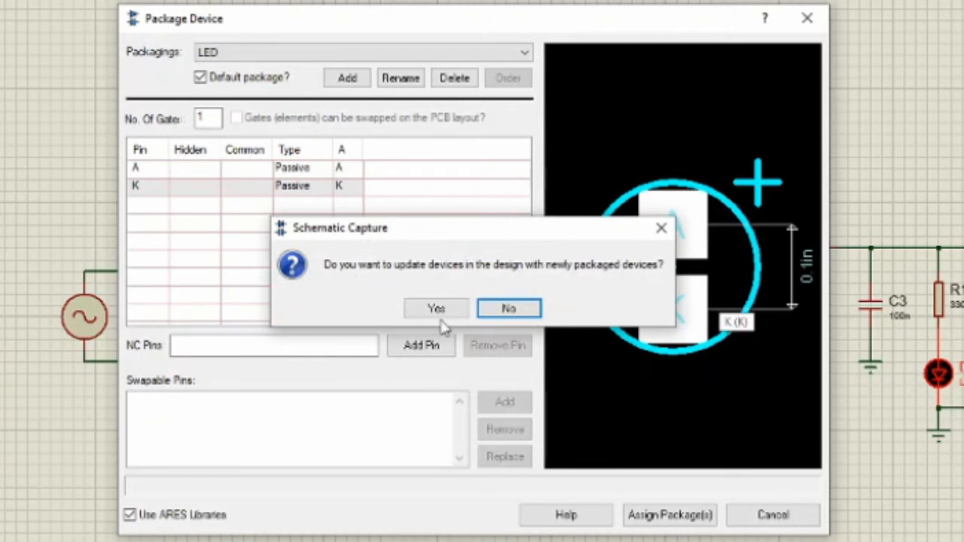
pyautogui.click(448, 314)
# Step: Check D1's pins in the schematic and the package status of D1 and TR1 in the PCB layout's component list
pyautogui.scroll(1, 521, 276)
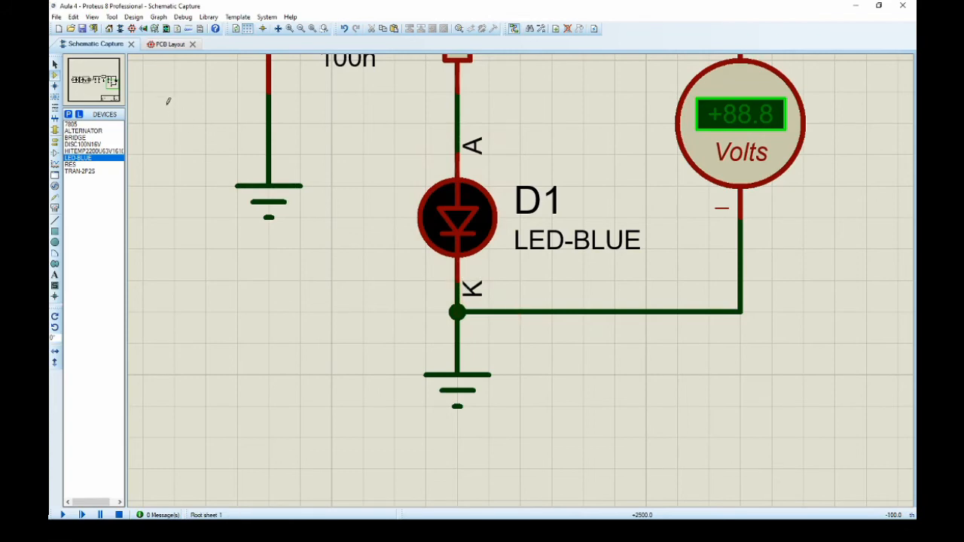
pyautogui.click(167, 45)
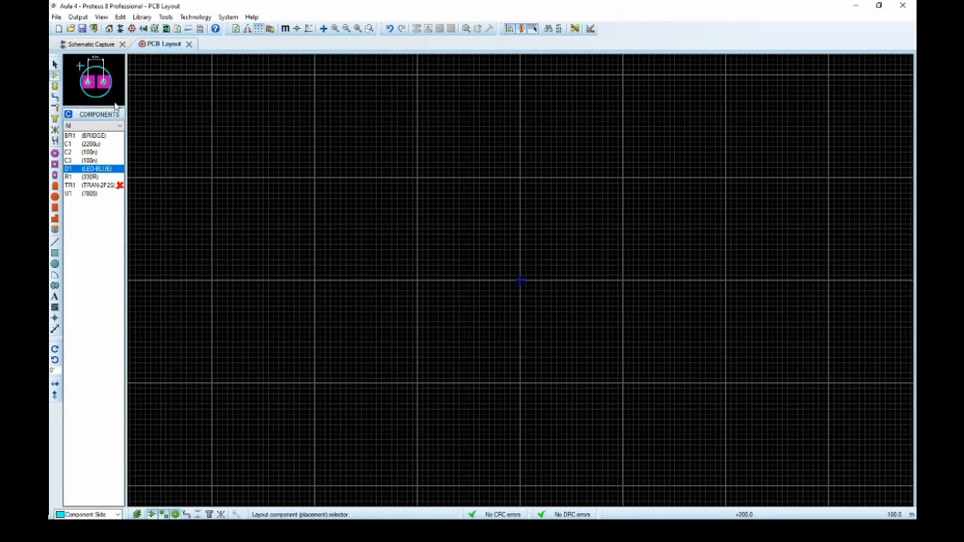
pyautogui.click(102, 186)
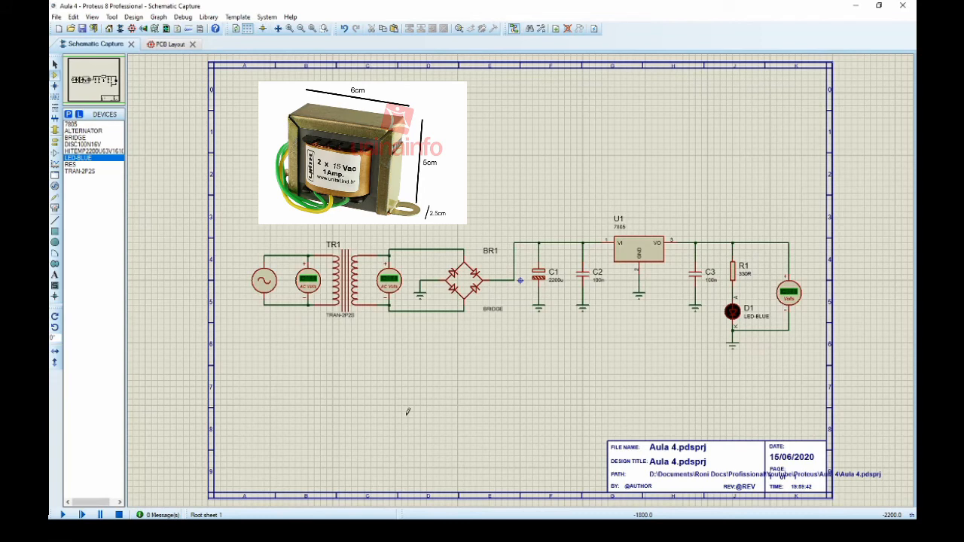
# Step: Open the Packaging Tool for transformer TR1 and add the TBLOCK-I2 package
pyautogui.scroll(3, 315, 260)
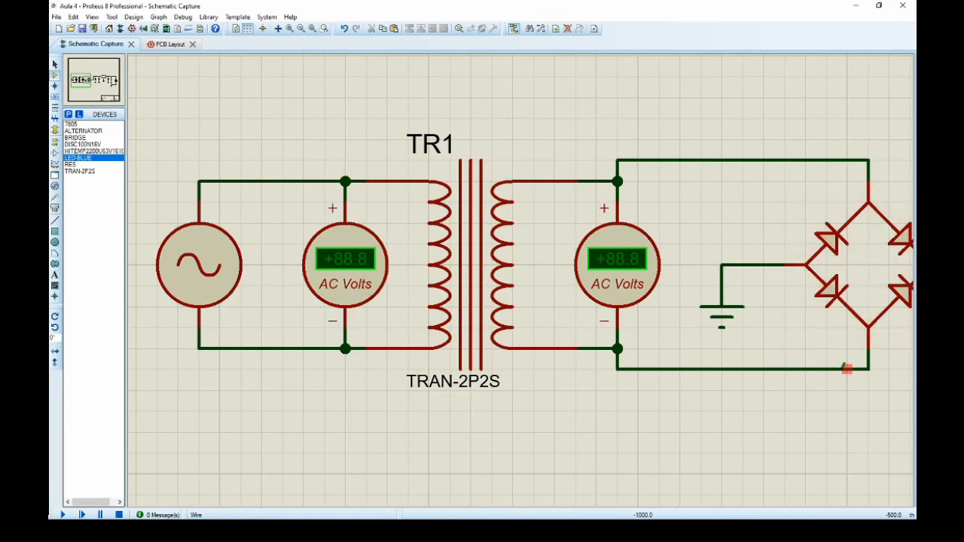
pyautogui.rightClick(486, 288)
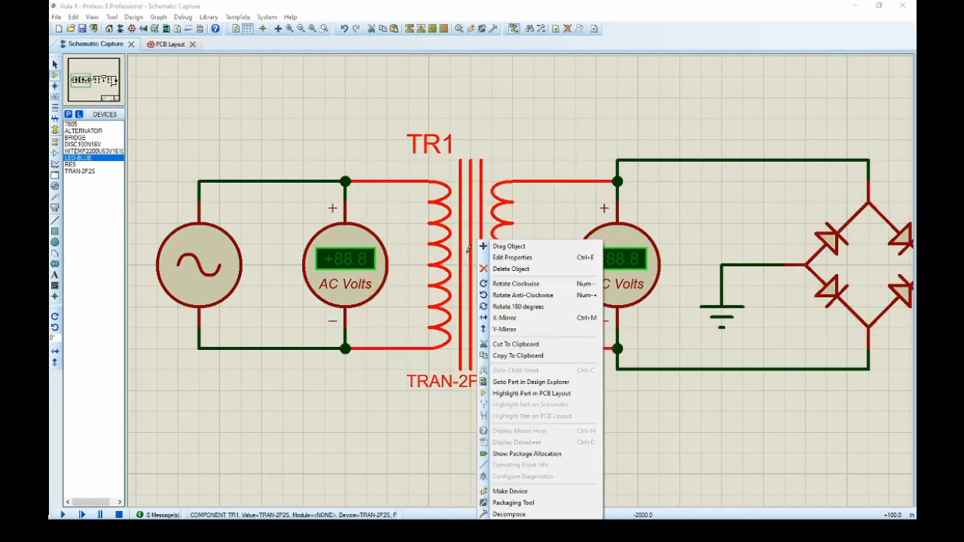
pyautogui.click(530, 504)
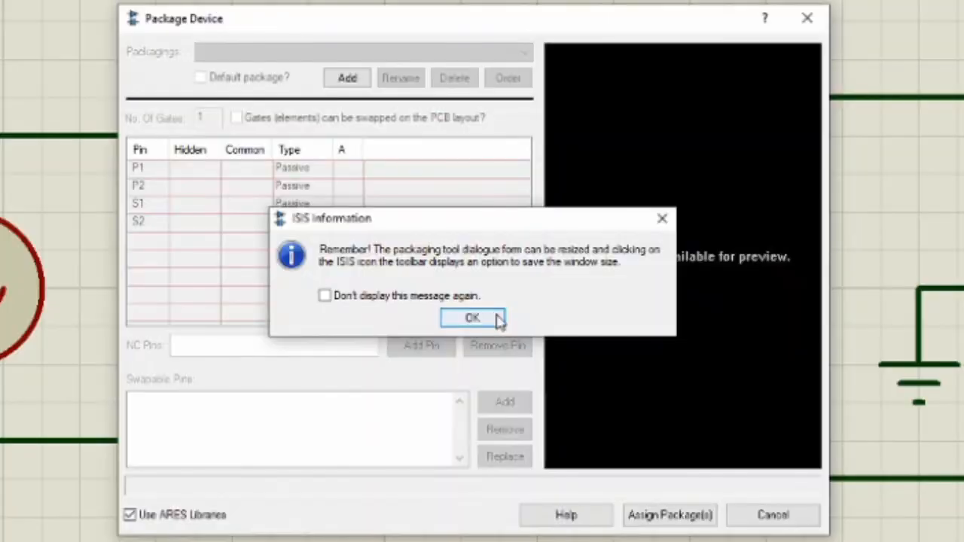
pyautogui.click(488, 281)
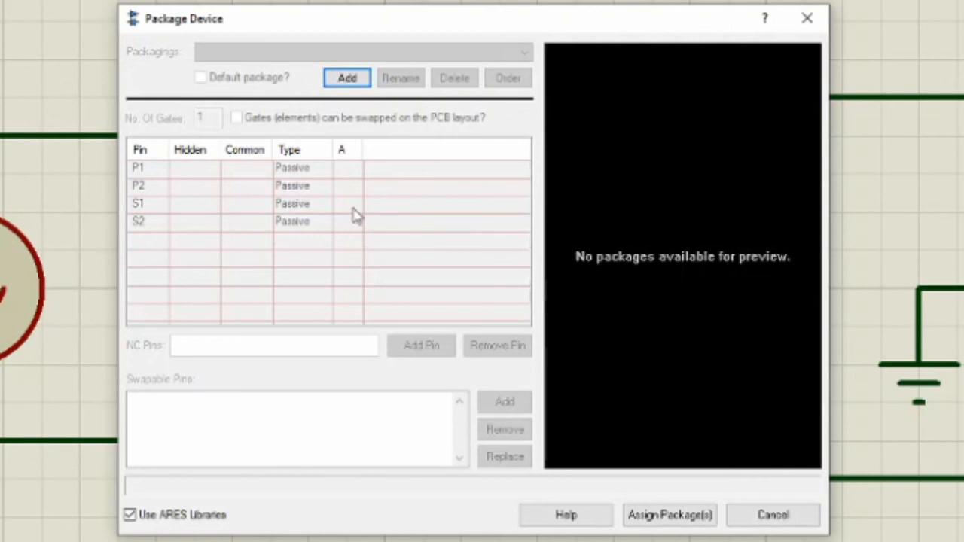
pyautogui.click(349, 78)
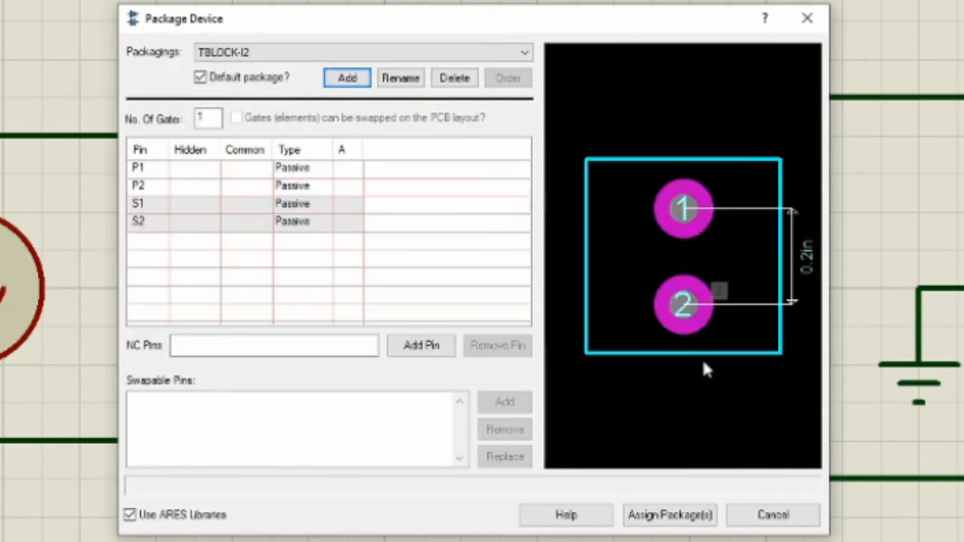
# Step: Try to assign TBLOCK-I2 to TR1 with S1 mapped to pad 1 and S2 to pad 2, and cancel the packaging
pyautogui.click(353, 206)
pyautogui.write('1')
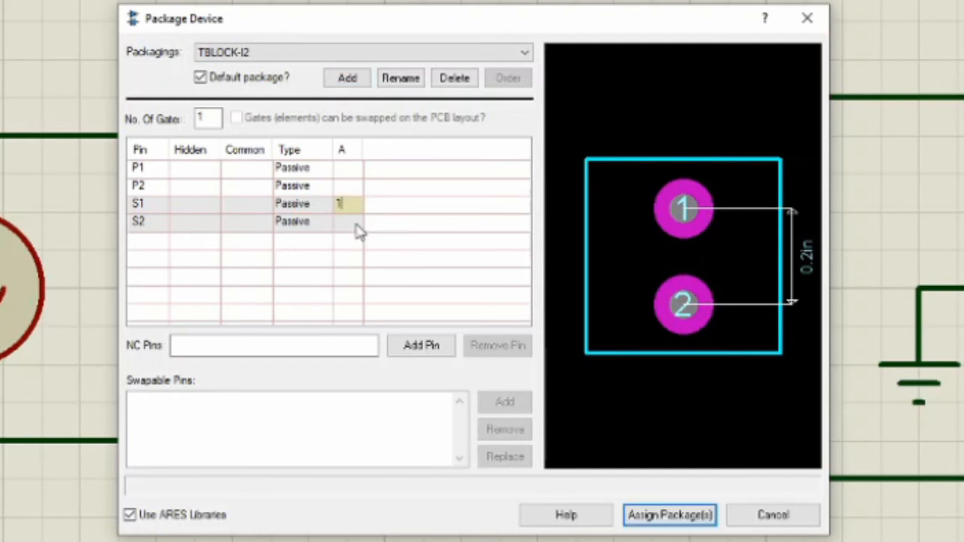
pyautogui.write('2')
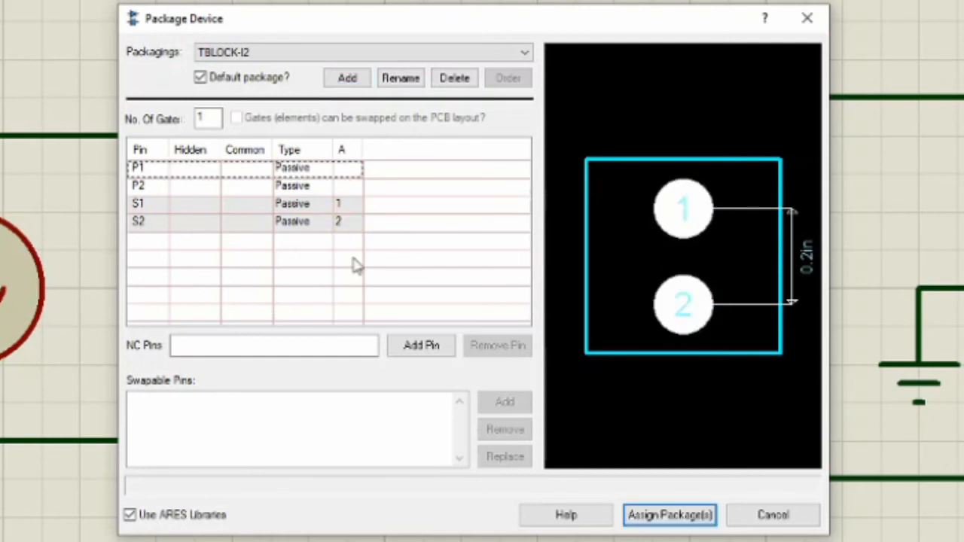
pyautogui.click(684, 525)
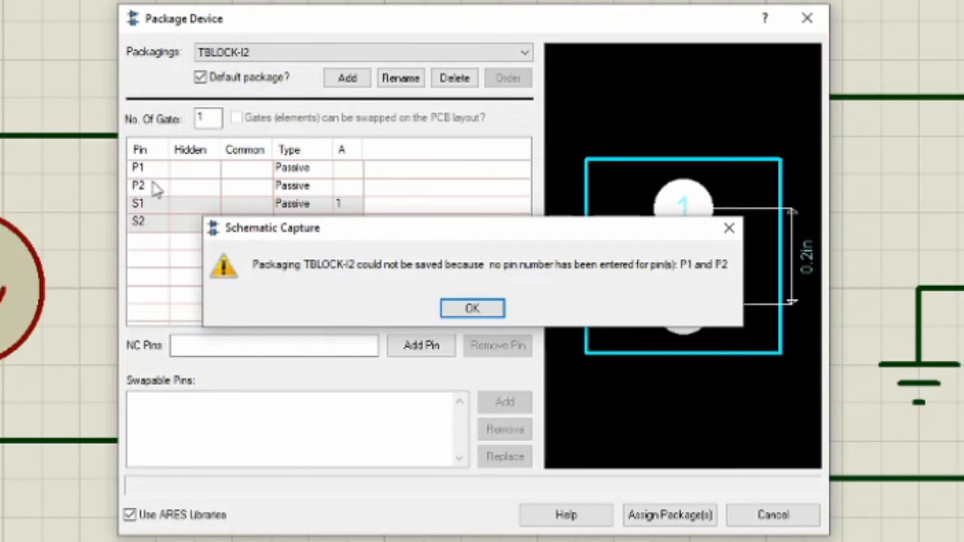
pyautogui.click(489, 311)
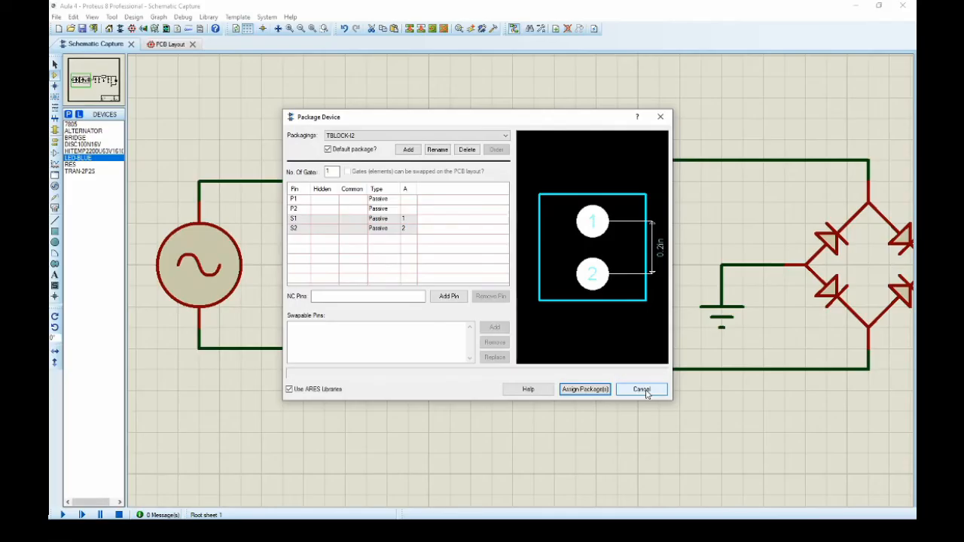
pyautogui.click(642, 390)
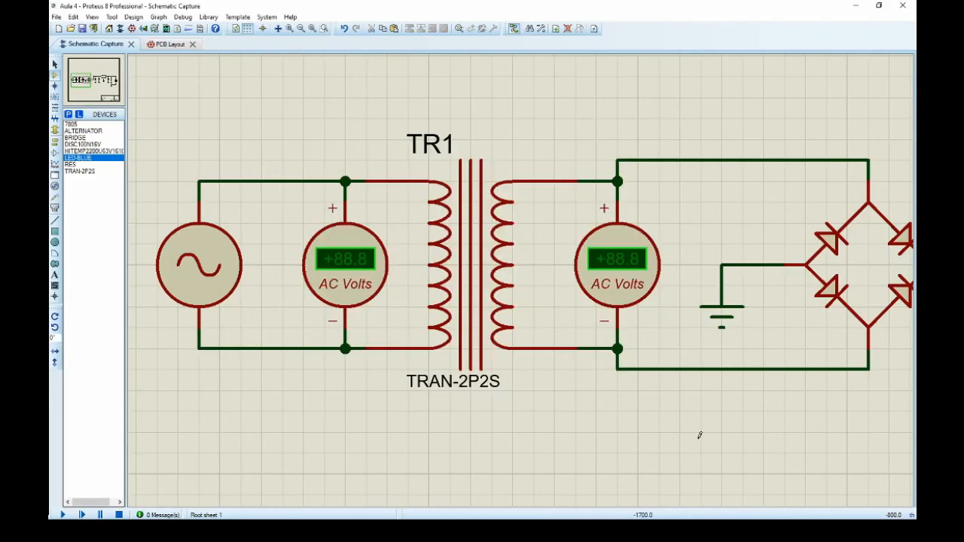
# Step: Replace transformer TR1 and the secondary-side AC voltmeter with a TBLOCK-I2 terminal block from the Connectors category, Terminal Blocks sub-category
pyautogui.rightClick(479, 275)
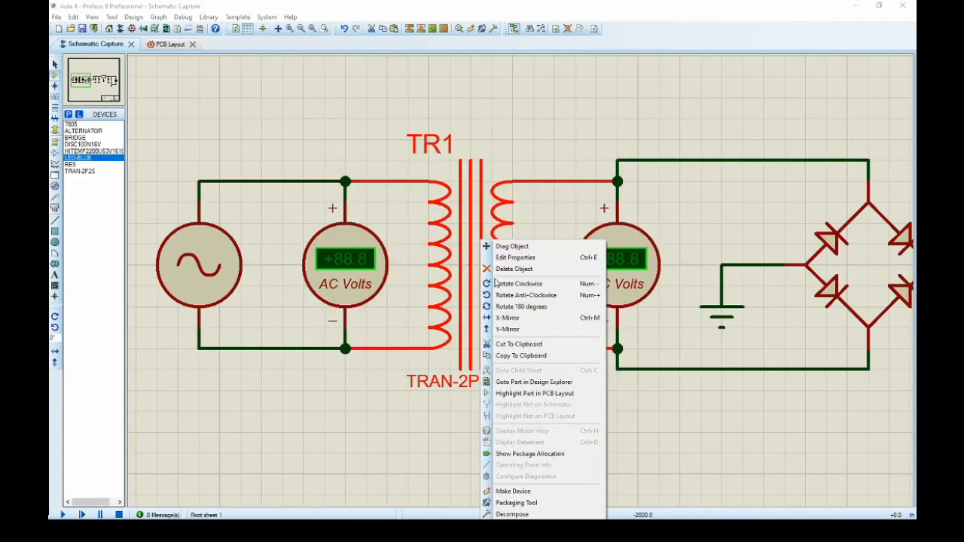
pyautogui.click(514, 268)
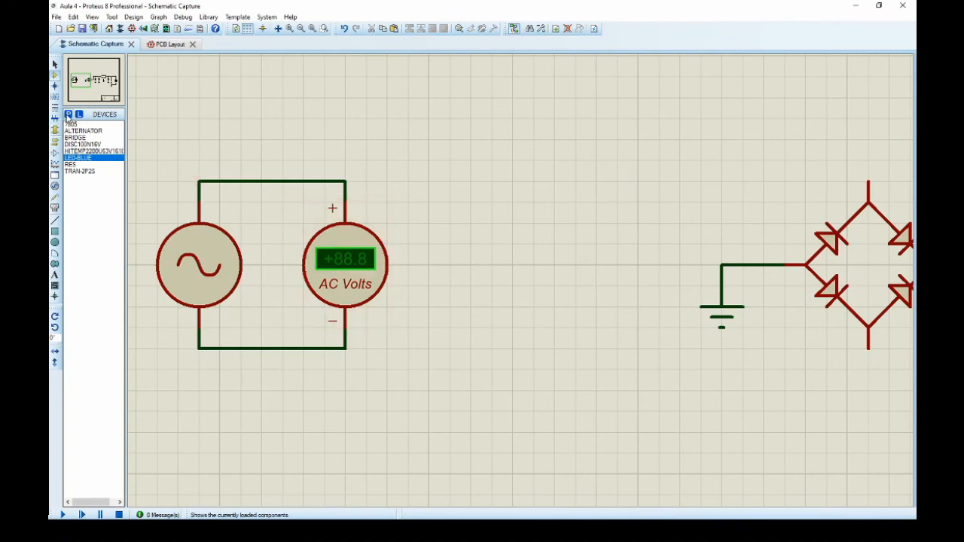
pyautogui.click(67, 116)
pyautogui.click(150, 152)
pyautogui.click(157, 424)
pyautogui.click(244, 108)
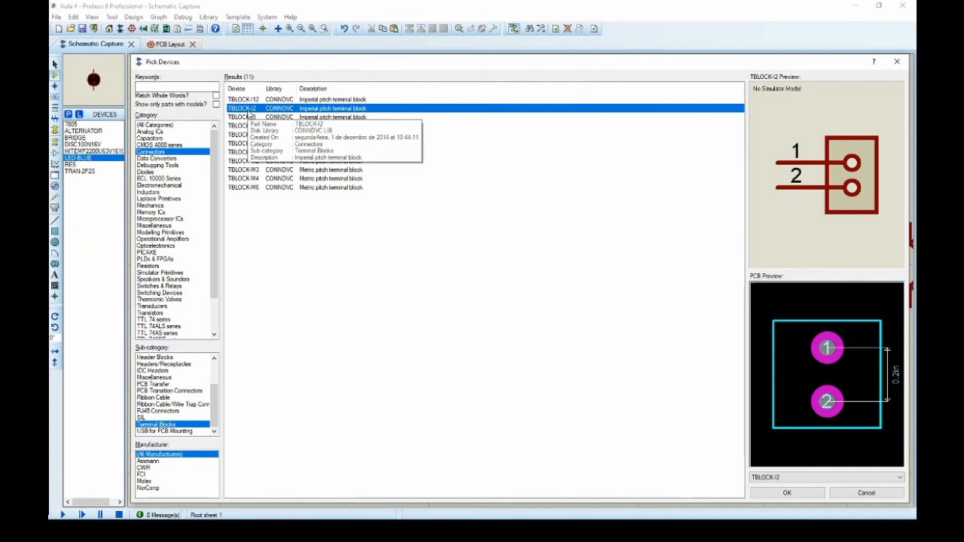
pyautogui.doubleClick(247, 110)
pyautogui.click(533, 254)
# Step: Wire the terminal block's pin 1 to the bridge rectifier's upper AC terminal and pin 2 to its lower AC terminal
pyautogui.click(867, 180)
pyautogui.click(868, 343)
pyautogui.click(533, 262)
pyautogui.doubleClick(533, 260)
# Step: Set the part value of terminal block J1 to TRAFO
pyautogui.doubleClick(459, 196)
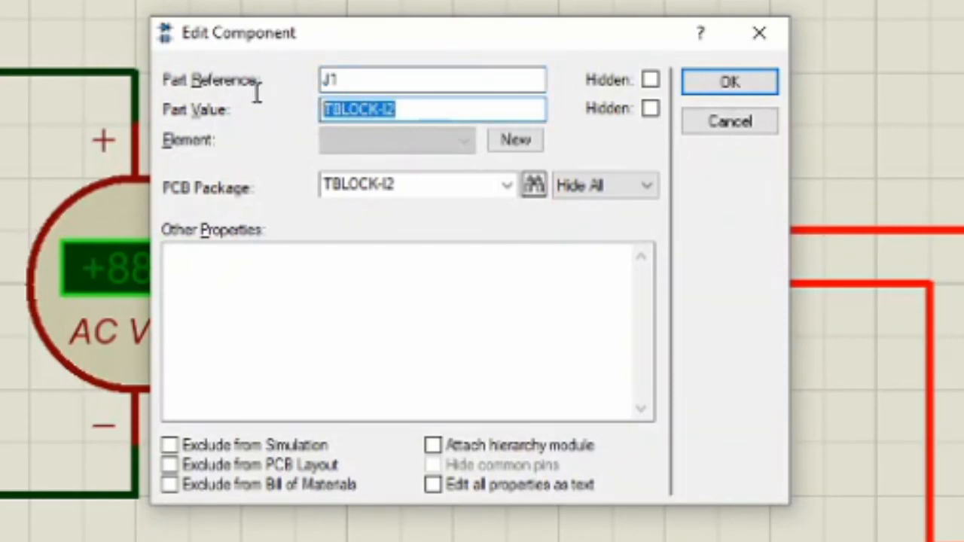
pyautogui.write('TRAFO')
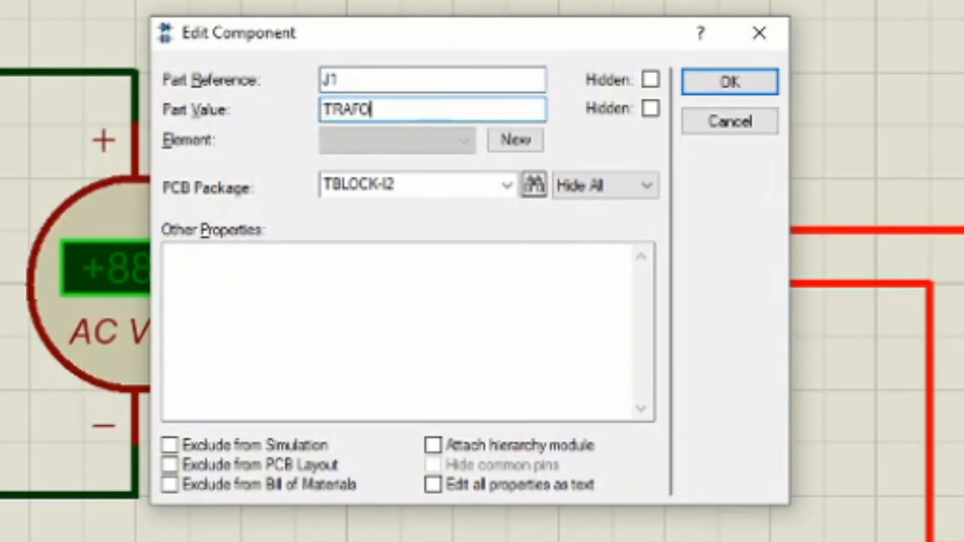
pyautogui.press('Return')
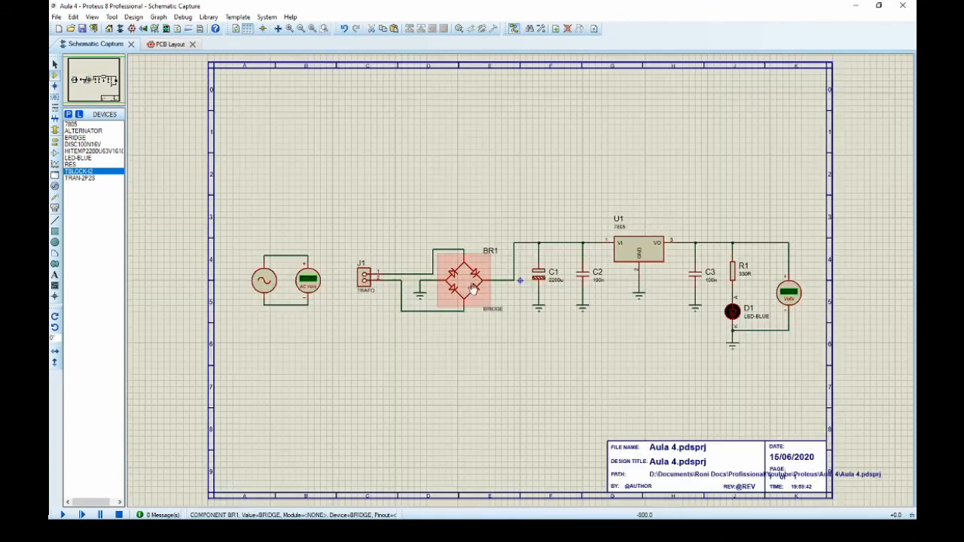
# Step: Check J1's connections to bridge BR1 in the schematic and go through the footprints of the PCB layout's listed components from BR1 to U1
pyautogui.scroll(2, 468, 285)
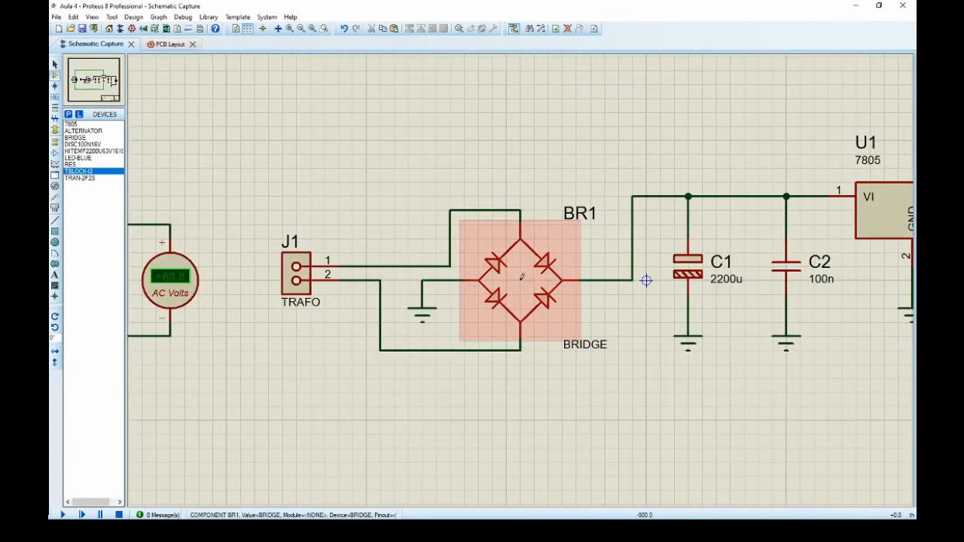
pyautogui.scroll(1, 521, 277)
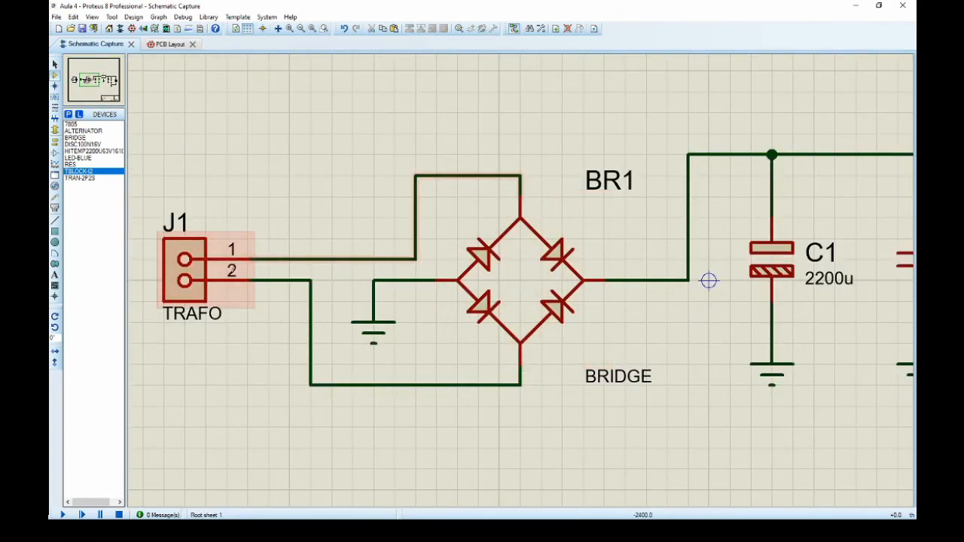
pyautogui.click(172, 46)
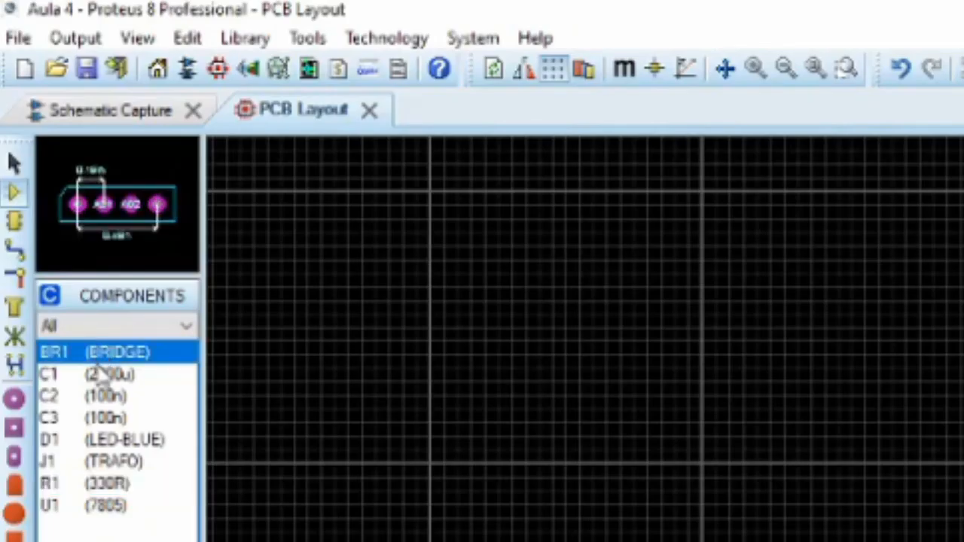
pyautogui.moveTo(97, 364); pyautogui.dragTo(100, 497)
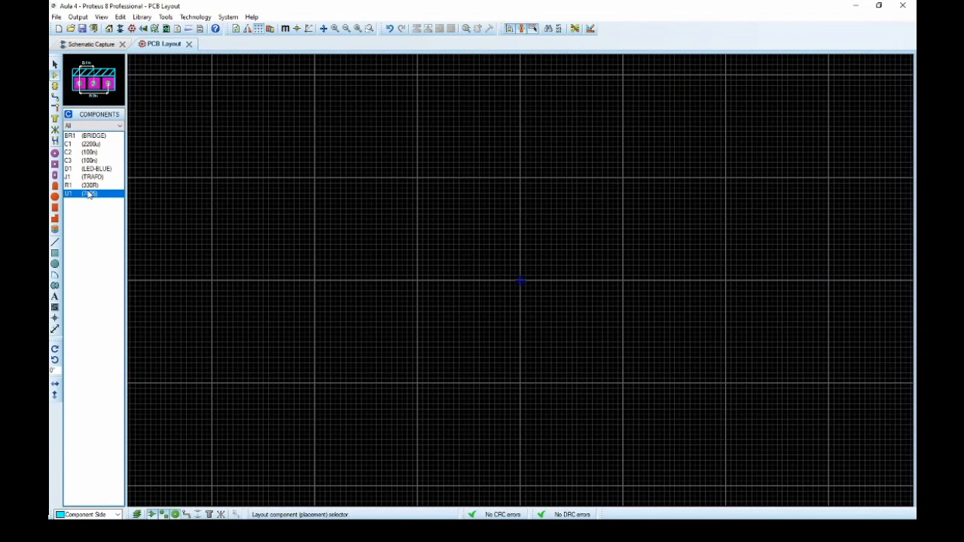